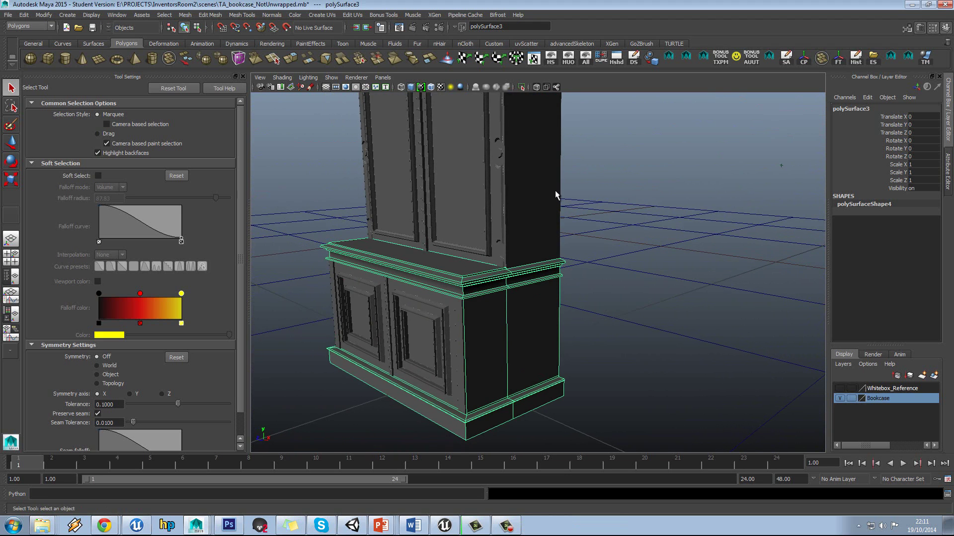
# Delete the vertical edge that divides the side panel of the bookcase's base cabinet.
pyautogui.keyDown('alt'); pyautogui.moveTo(556, 195); pyautogui.dragTo(499, 254); pyautogui.keyUp('alt')
pyautogui.scroll(5, 525, 247)
pyautogui.keyDown('alt'); pyautogui.moveTo(498, 253); pyautogui.dragTo(526, 237, button='middle'); pyautogui.keyUp('alt')
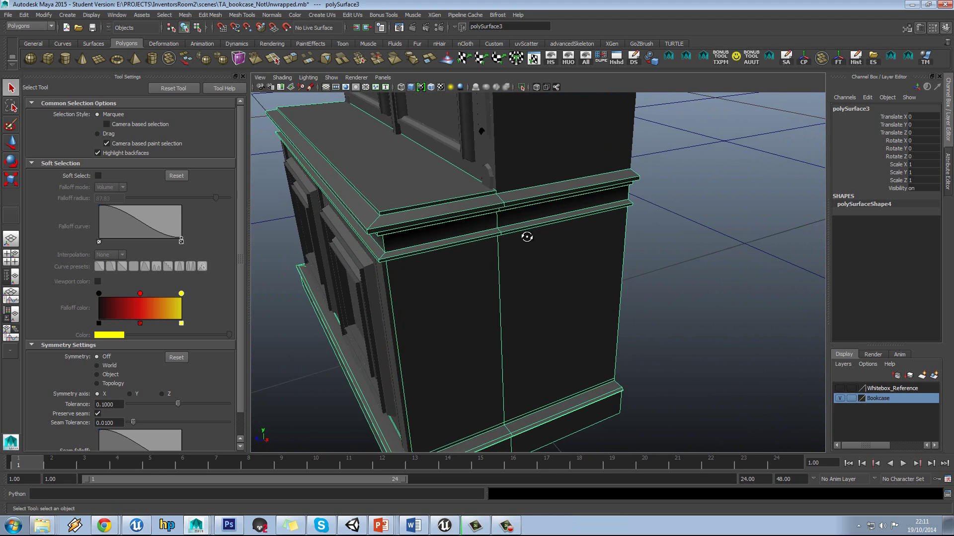
pyautogui.keyDown('alt'); pyautogui.moveTo(527, 237); pyautogui.dragTo(524, 230); pyautogui.keyUp('alt')
pyautogui.moveTo(524, 231); pyautogui.dragTo(522, 207, button='right')
pyautogui.click(517, 237)
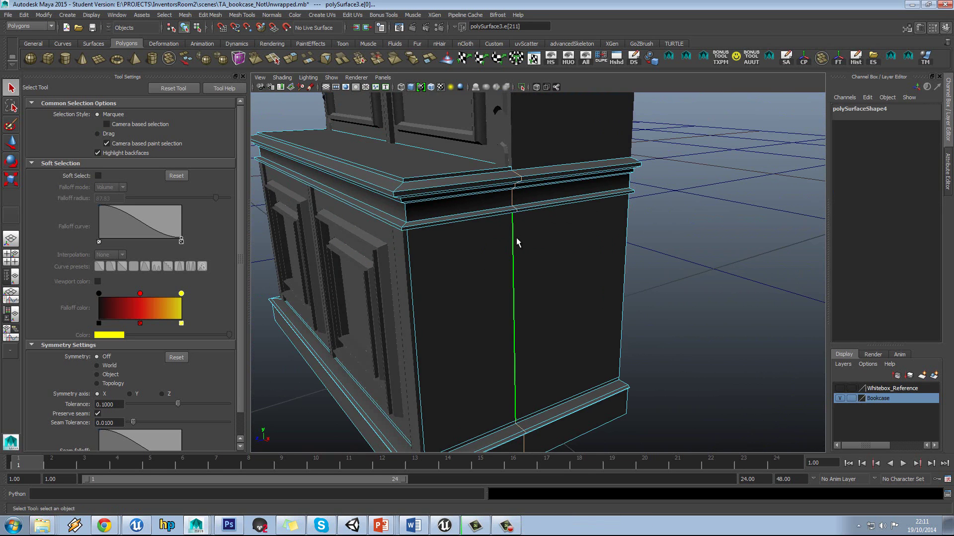
pyautogui.moveTo(519, 234)
pyautogui.keyDown('alt'); pyautogui.mouseDown()
pyautogui.moveTo(530, 227)
pyautogui.moveTo(523, 234)
pyautogui.mouseUp(); pyautogui.keyUp('alt')
pyautogui.scroll(5, 523, 234)
pyautogui.keyDown('alt'); pyautogui.moveTo(510, 197); pyautogui.dragTo(515, 222, button='middle'); pyautogui.keyUp('alt')
pyautogui.scroll(3, 514, 222)
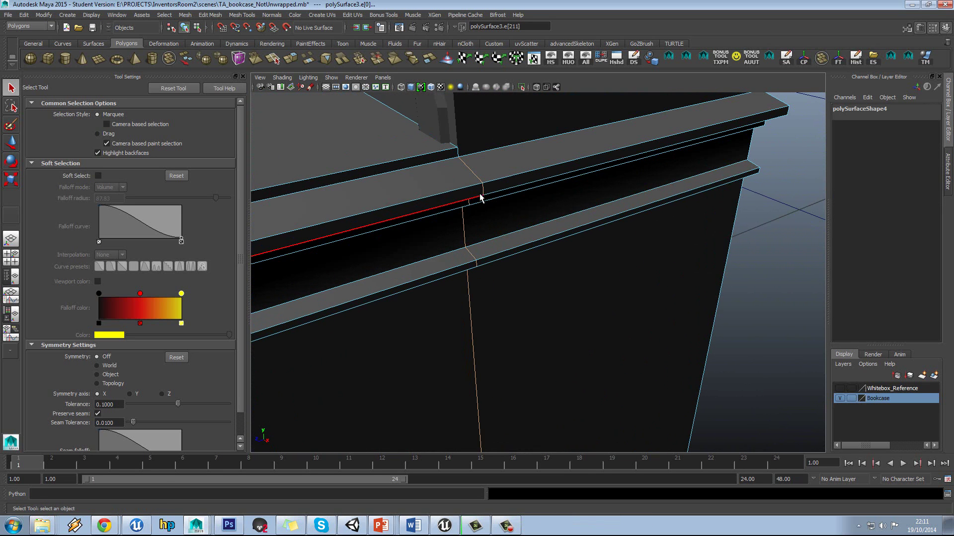
pyautogui.keyDown('alt'); pyautogui.moveTo(517, 238); pyautogui.dragTo(491, 273); pyautogui.keyUp('alt')
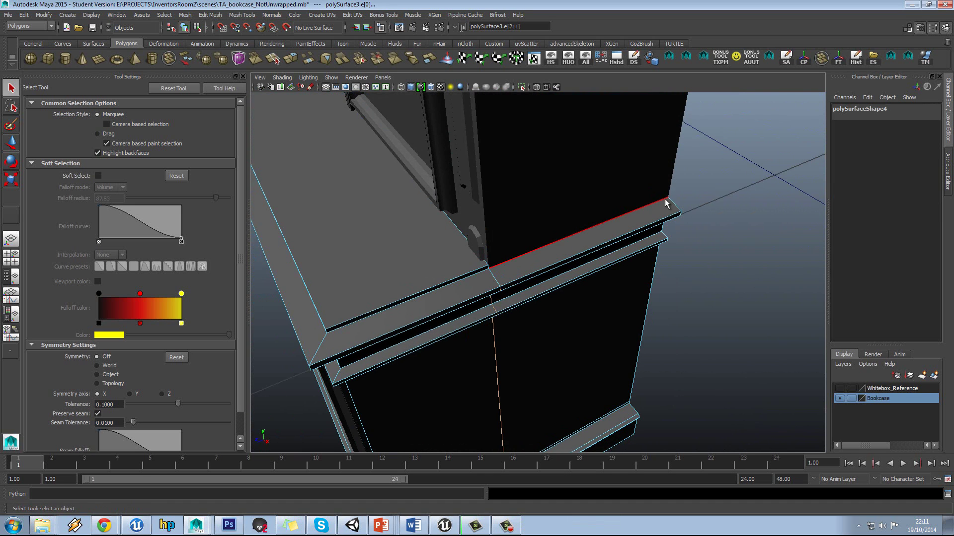
pyautogui.keyDown('alt'); pyautogui.moveTo(537, 299); pyautogui.dragTo(369, 272); pyautogui.keyUp('alt')
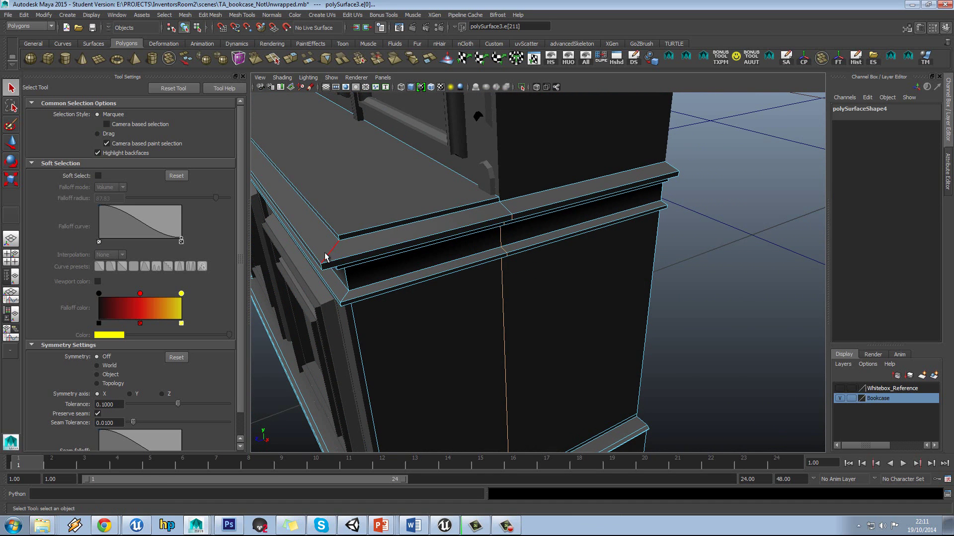
pyautogui.keyDown('alt'); pyautogui.moveTo(527, 243); pyautogui.dragTo(495, 261); pyautogui.keyUp('alt')
pyautogui.keyDown('alt'); pyautogui.moveTo(624, 292); pyautogui.dragTo(514, 272); pyautogui.keyUp('alt')
pyautogui.keyDown('shift'); pyautogui.rightClick(514, 272); pyautogui.keyUp('shift')
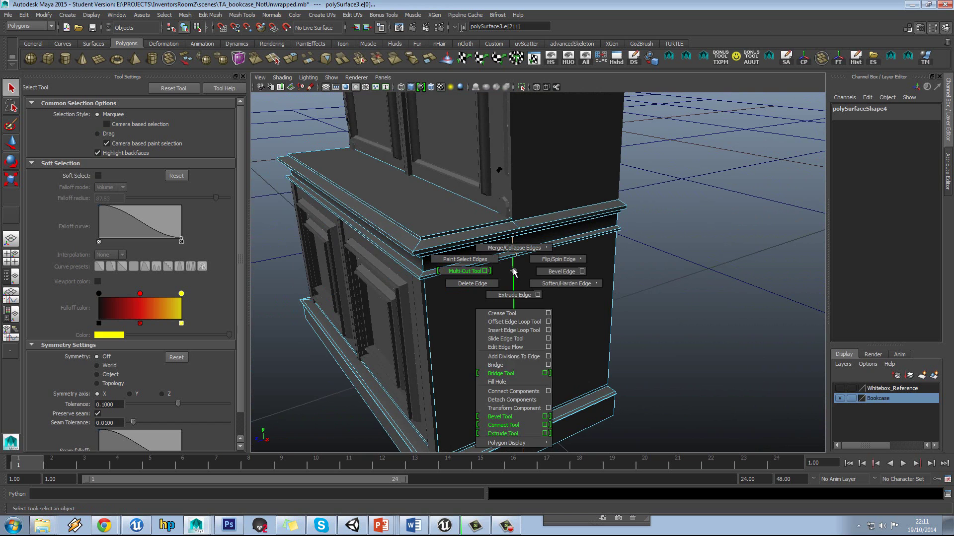
pyautogui.keyDown('shift'); pyautogui.moveTo(513, 271); pyautogui.dragTo(481, 284, button='right'); pyautogui.keyUp('shift')
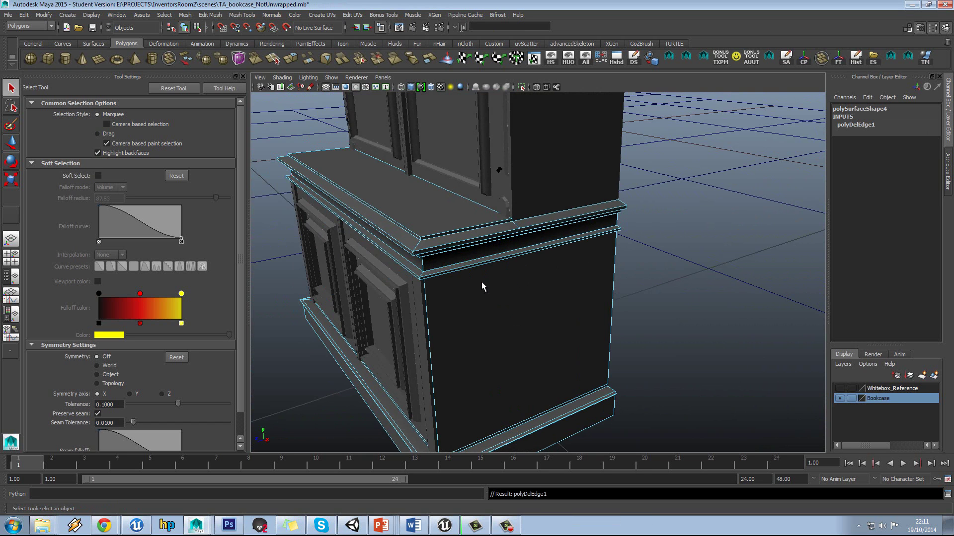
# Delete the short leftover edges crossing the base cabinet's top moulding on both sides.
pyautogui.keyDown('alt'); pyautogui.moveTo(516, 262); pyautogui.dragTo(468, 283); pyautogui.keyUp('alt')
pyautogui.scroll(4, 467, 283)
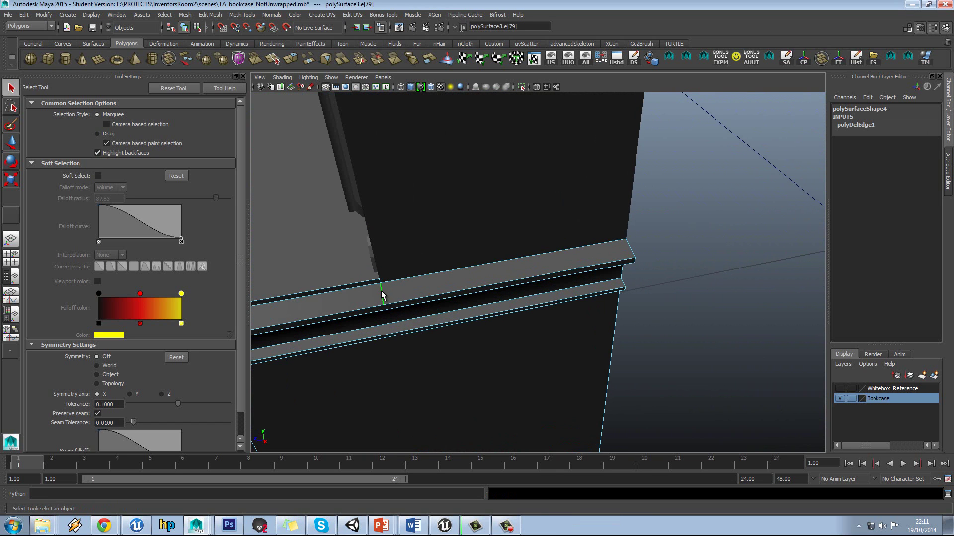
pyautogui.keyDown('shift'); pyautogui.moveTo(383, 296); pyautogui.dragTo(388, 273, button='right'); pyautogui.keyUp('shift')
pyautogui.keyDown('alt'); pyautogui.moveTo(388, 273); pyautogui.dragTo(474, 358); pyautogui.keyUp('alt')
# Multi-Cut an edge along each side of the base's top moulding, from the upper cabinet's front corner to the moulding's outer back corner.
pyautogui.keyDown('shift'); pyautogui.moveTo(471, 365); pyautogui.dragTo(428, 355, button='right'); pyautogui.keyUp('shift')
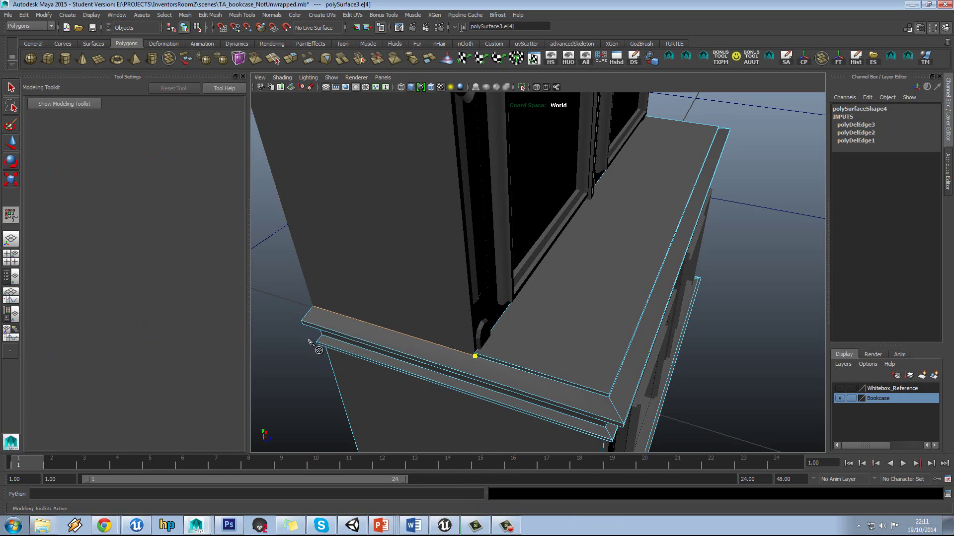
pyautogui.press('Return')
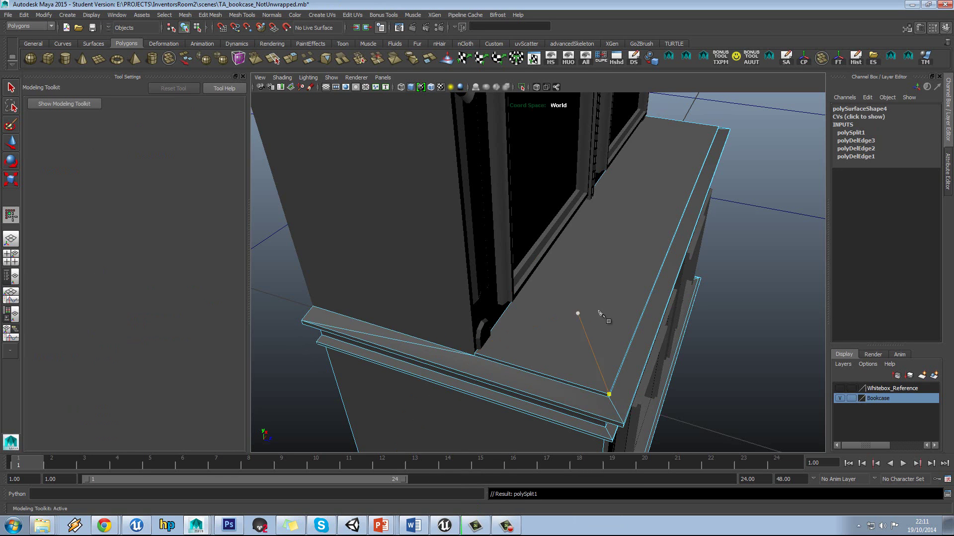
pyautogui.keyDown('alt'); pyautogui.moveTo(599, 314); pyautogui.dragTo(472, 312); pyautogui.keyUp('alt')
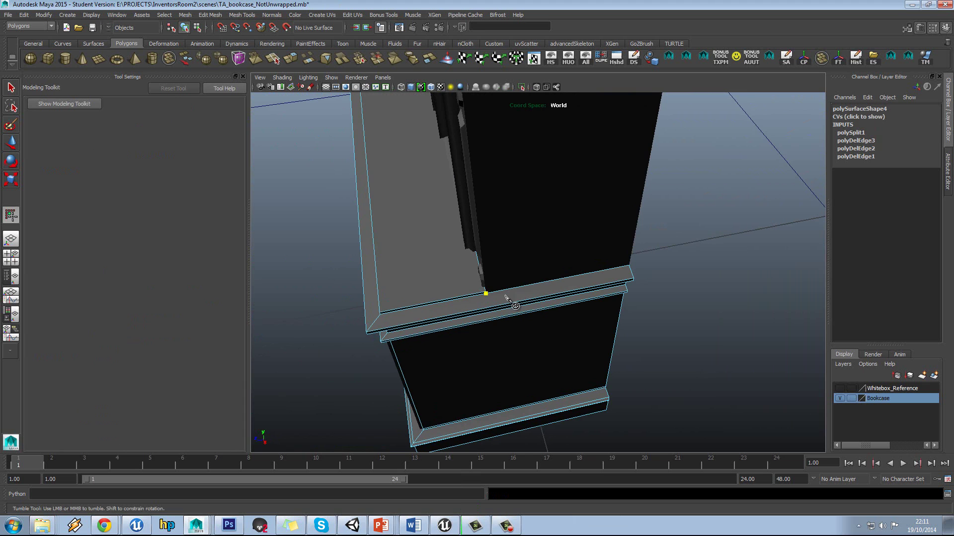
pyautogui.click(633, 278)
pyautogui.press('Return')
# Isolate the upper cabinet's frame mesh by hiding all unselected objects.
pyautogui.keyDown('alt'); pyautogui.moveTo(507, 270); pyautogui.dragTo(564, 226); pyautogui.keyUp('alt')
pyautogui.click(558, 227)
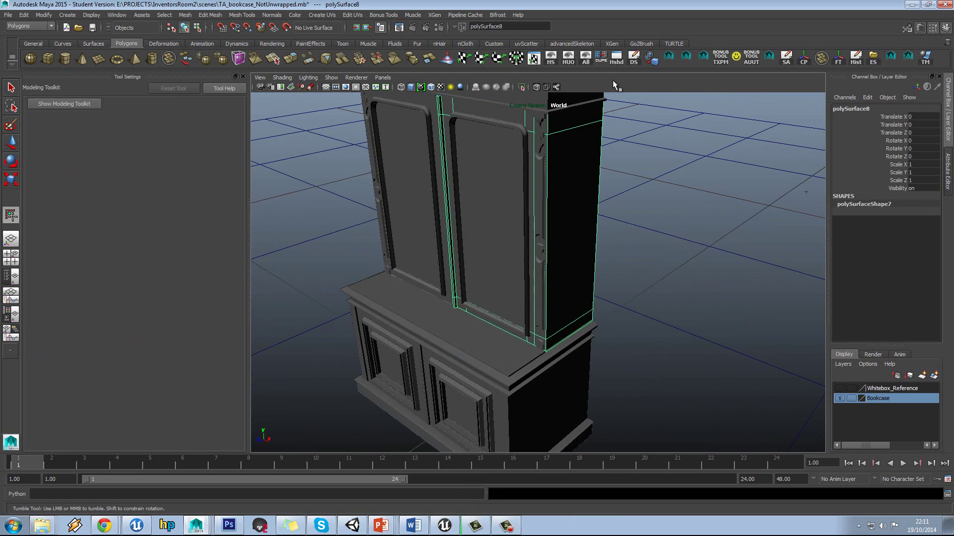
pyautogui.click(575, 63)
pyautogui.keyDown('alt'); pyautogui.moveTo(579, 132); pyautogui.dragTo(571, 225); pyautogui.keyUp('alt')
pyautogui.keyDown('alt'); pyautogui.moveTo(571, 225); pyautogui.dragTo(527, 218, button='right'); pyautogui.keyUp('alt')
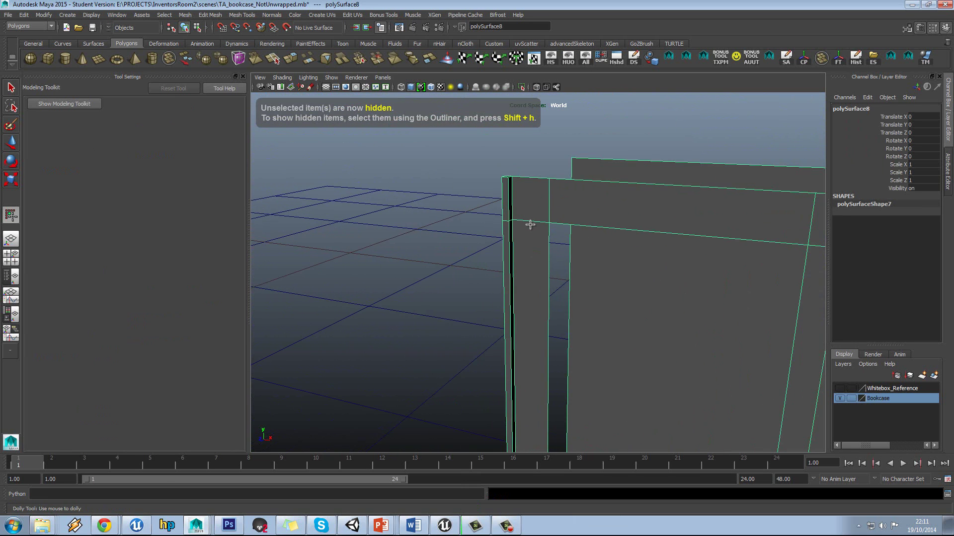
pyautogui.scroll(3, 530, 224)
pyautogui.press('w')
pyautogui.keyDown('alt'); pyautogui.moveTo(518, 214); pyautogui.dragTo(508, 235, button='middle'); pyautogui.keyUp('alt')
pyautogui.moveTo(509, 237); pyautogui.dragTo(504, 212, button='right')
pyautogui.keyDown('alt'); pyautogui.moveTo(552, 178); pyautogui.dragTo(550, 197, button='middle'); pyautogui.keyUp('alt')
pyautogui.click(547, 169)
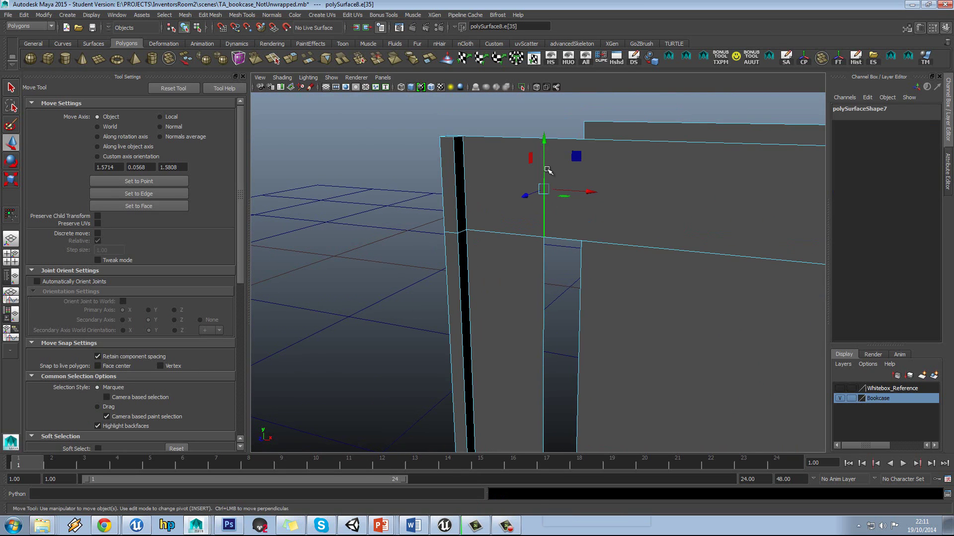
pyautogui.keyDown('shift'); pyautogui.rightClick(547, 170); pyautogui.keyUp('shift')
# Use the Merge Vertex tool to merge the front frame's extra vertices near the centre strip into its top corner vertex.
pyautogui.rightClick(548, 171)
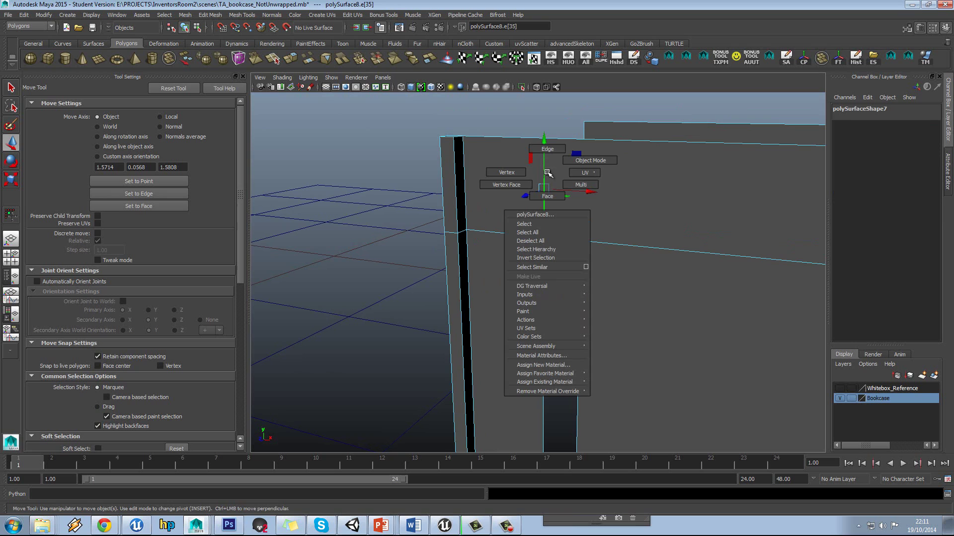
pyautogui.moveTo(522, 175); pyautogui.dragTo(522, 174, button='right')
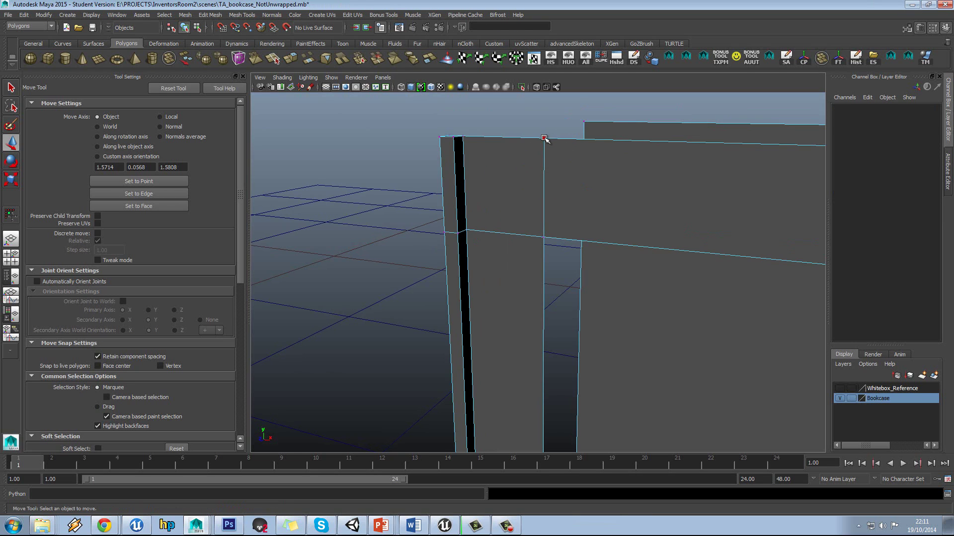
pyautogui.click(544, 139)
pyautogui.keyDown('shift'); pyautogui.rightClick(544, 139); pyautogui.keyUp('shift')
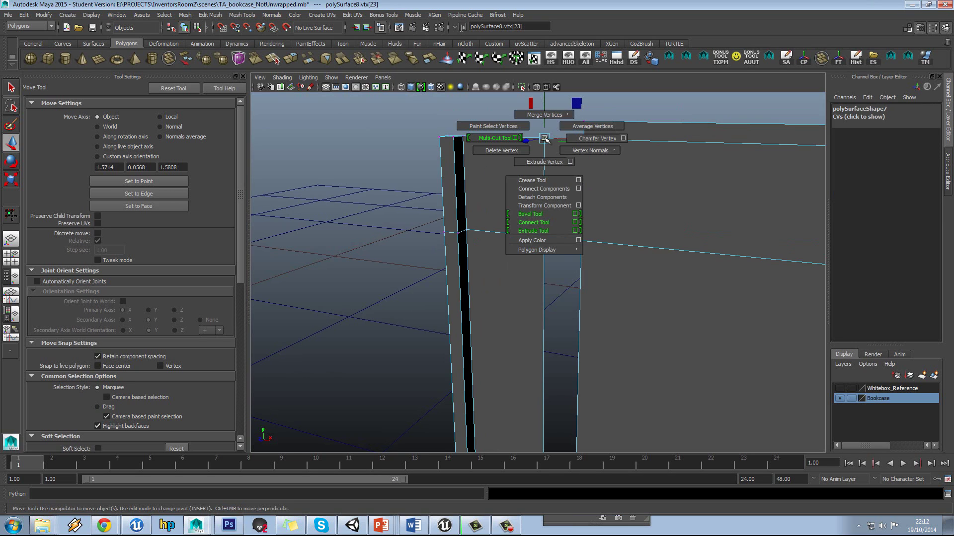
pyautogui.keyDown('shift'); pyautogui.moveTo(545, 117); pyautogui.dragTo(543, 141, button='right'); pyautogui.keyUp('shift')
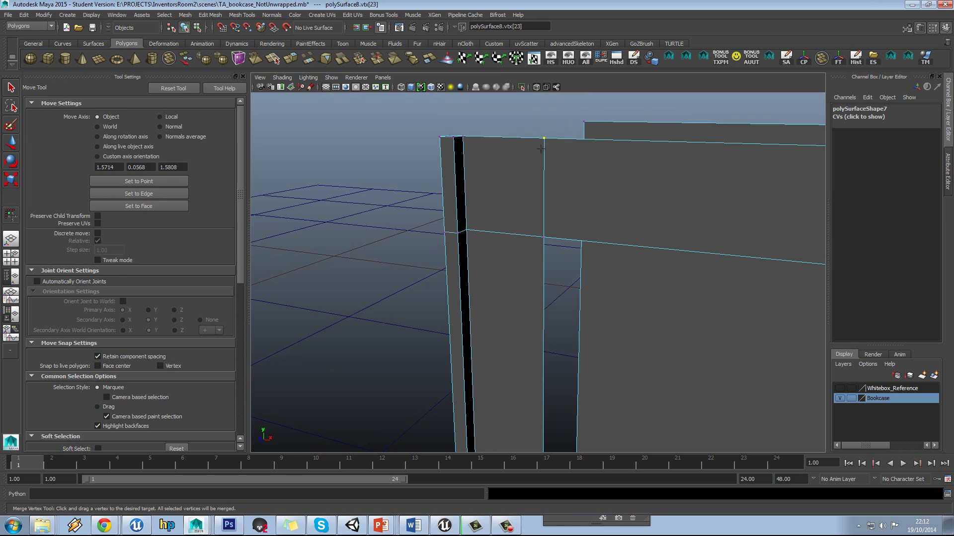
pyautogui.moveTo(471, 142); pyautogui.dragTo(464, 138)
pyautogui.keyDown('alt'); pyautogui.moveTo(468, 244); pyautogui.dragTo(460, 223); pyautogui.keyUp('alt')
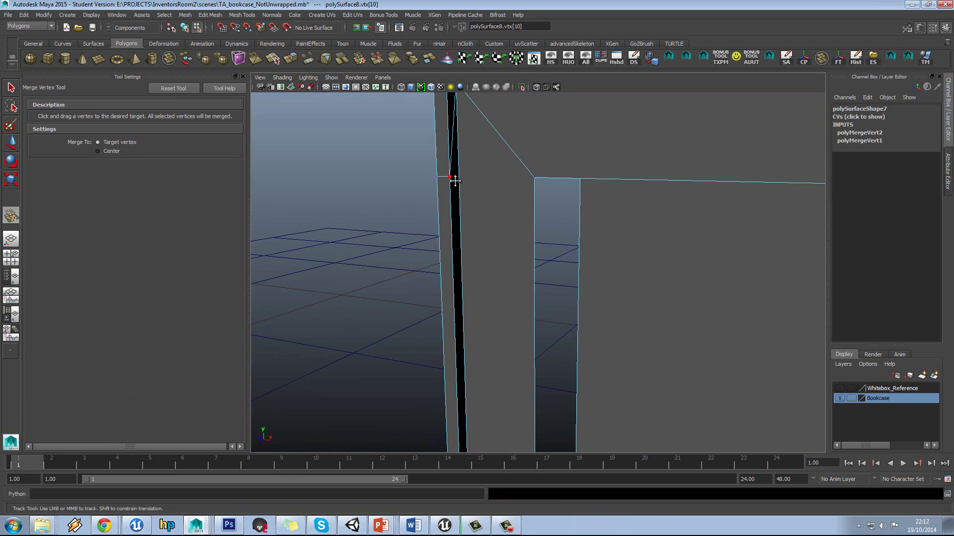
# Merge the lower vertices of the narrow centre strip into the strip's top vertices.
pyautogui.keyDown('alt'); pyautogui.moveTo(454, 181); pyautogui.dragTo(458, 247, button='middle'); pyautogui.keyUp('alt')
pyautogui.moveTo(457, 247); pyautogui.dragTo(444, 238)
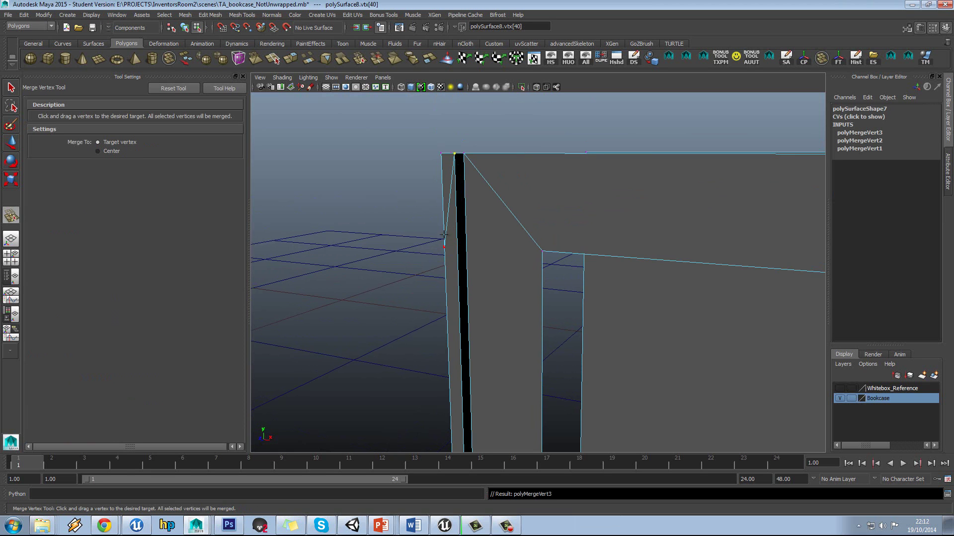
pyautogui.moveTo(441, 153); pyautogui.dragTo(540, 274)
pyautogui.keyDown('alt'); pyautogui.moveTo(540, 273); pyautogui.dragTo(542, 347, button='right'); pyautogui.keyUp('alt')
pyautogui.keyDown('alt'); pyautogui.moveTo(542, 348); pyautogui.dragTo(542, 320, button='middle'); pyautogui.keyUp('alt')
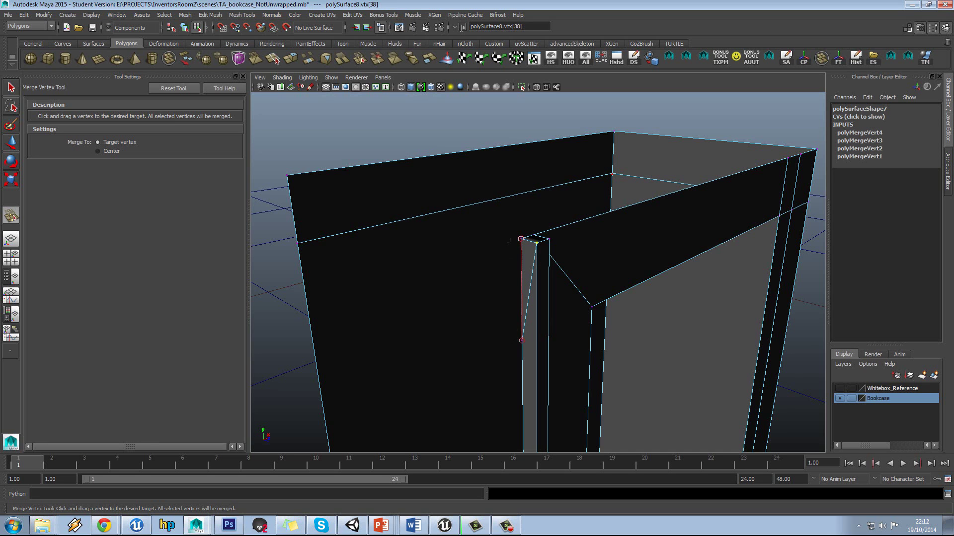
pyautogui.moveTo(520, 239); pyautogui.dragTo(520, 239)
# Merge the two extra top-edge vertices and the vertex below the outer front corner into that top corner.
pyautogui.keyDown('alt'); pyautogui.moveTo(640, 318); pyautogui.dragTo(561, 265); pyautogui.keyUp('alt')
pyautogui.keyDown('alt'); pyautogui.moveTo(561, 266); pyautogui.dragTo(614, 328, button='right'); pyautogui.keyUp('alt')
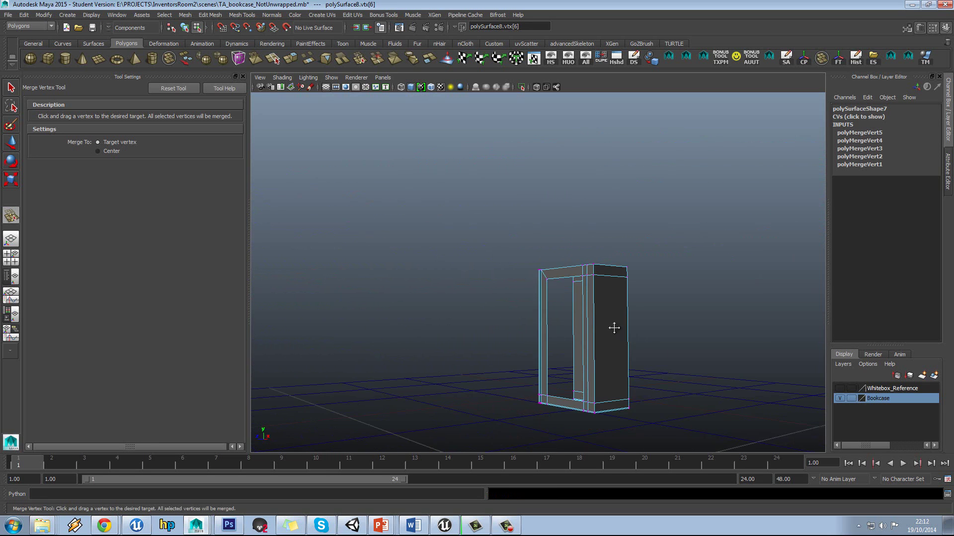
pyautogui.scroll(8, 614, 328)
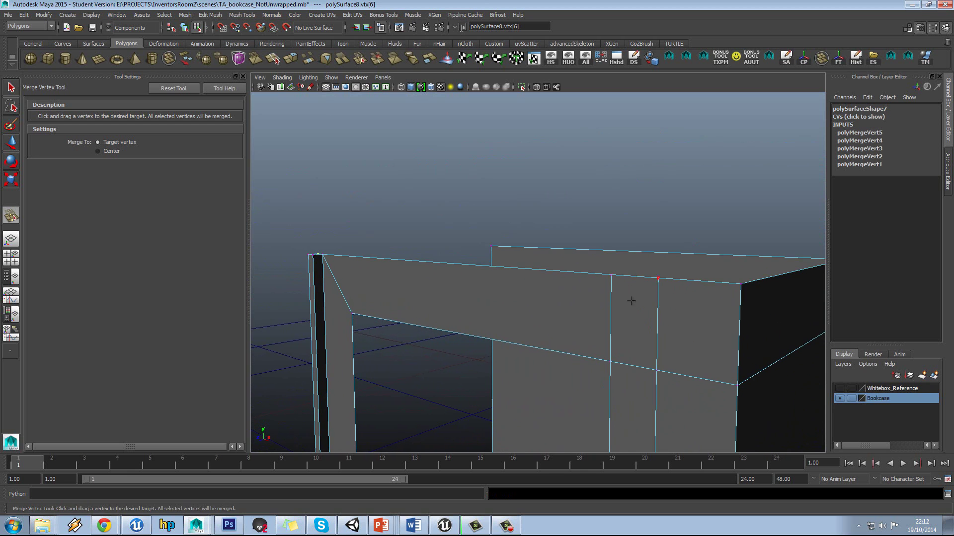
pyautogui.moveTo(658, 278); pyautogui.dragTo(740, 284)
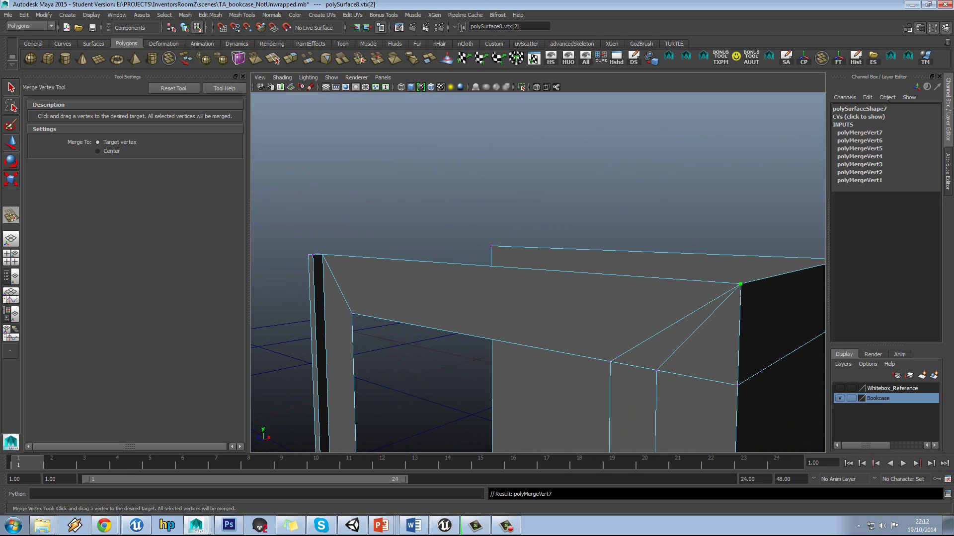
pyautogui.moveTo(737, 385); pyautogui.dragTo(740, 284)
# Merge the lower vertices at the back of the frame into the top back corner vertices.
pyautogui.scroll(-8, 634, 320)
pyautogui.keyDown('alt'); pyautogui.moveTo(728, 362); pyautogui.dragTo(625, 328); pyautogui.keyUp('alt')
pyautogui.scroll(5, 620, 292)
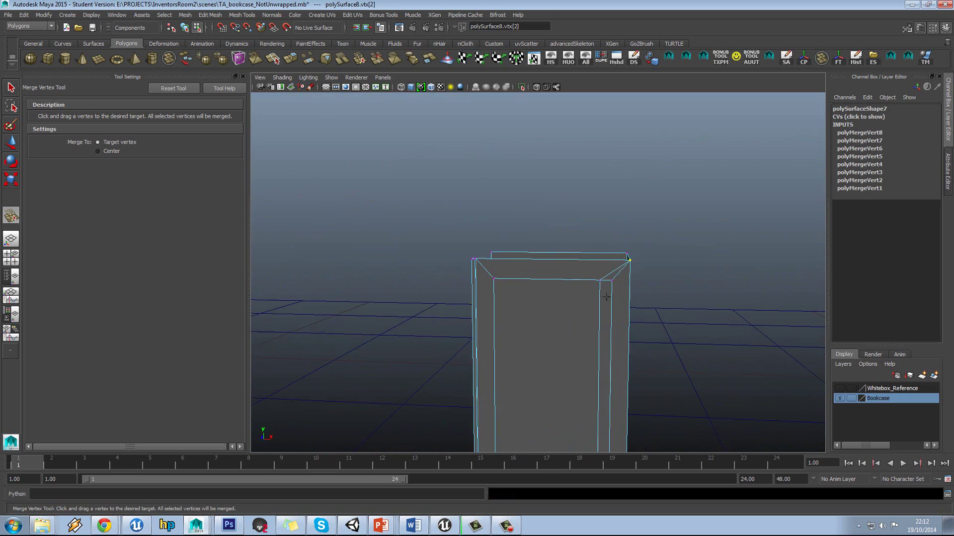
pyautogui.click(585, 60)
pyautogui.keyDown('alt'); pyautogui.moveTo(603, 155); pyautogui.dragTo(519, 238); pyautogui.keyUp('alt')
pyautogui.hotkey('ctrl', 'z')
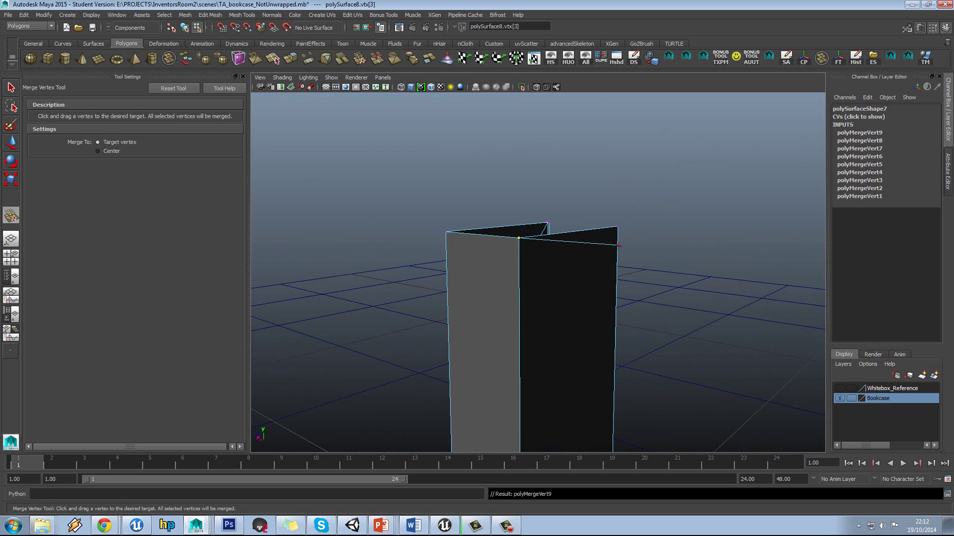
pyautogui.moveTo(618, 245); pyautogui.dragTo(683, 268)
# Unhide all the hidden bookcase parts.
pyautogui.keyDown('alt'); pyautogui.moveTo(596, 291); pyautogui.dragTo(611, 223, button='middle'); pyautogui.keyUp('alt')
pyautogui.scroll(-4, 606, 254)
pyautogui.keyDown('alt'); pyautogui.moveTo(586, 302); pyautogui.dragTo(574, 199, button='middle'); pyautogui.keyUp('alt')
pyautogui.scroll(5, 544, 303)
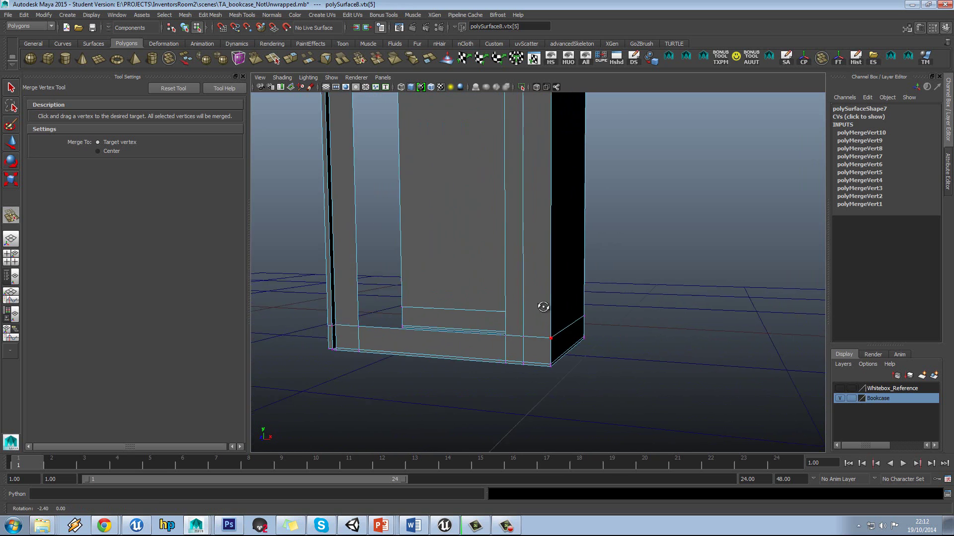
pyautogui.keyDown('alt'); pyautogui.moveTo(543, 305); pyautogui.dragTo(607, 90); pyautogui.keyUp('alt')
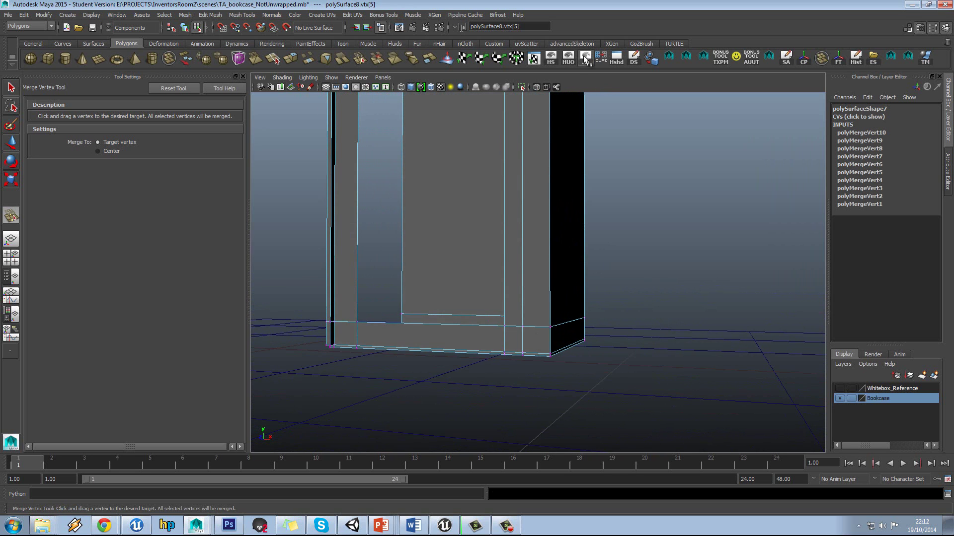
pyautogui.keyDown('alt'); pyautogui.moveTo(547, 208); pyautogui.dragTo(592, 194); pyautogui.keyUp('alt')
pyautogui.keyDown('alt'); pyautogui.moveTo(569, 306); pyautogui.dragTo(601, 461, button='middle'); pyautogui.keyUp('alt')
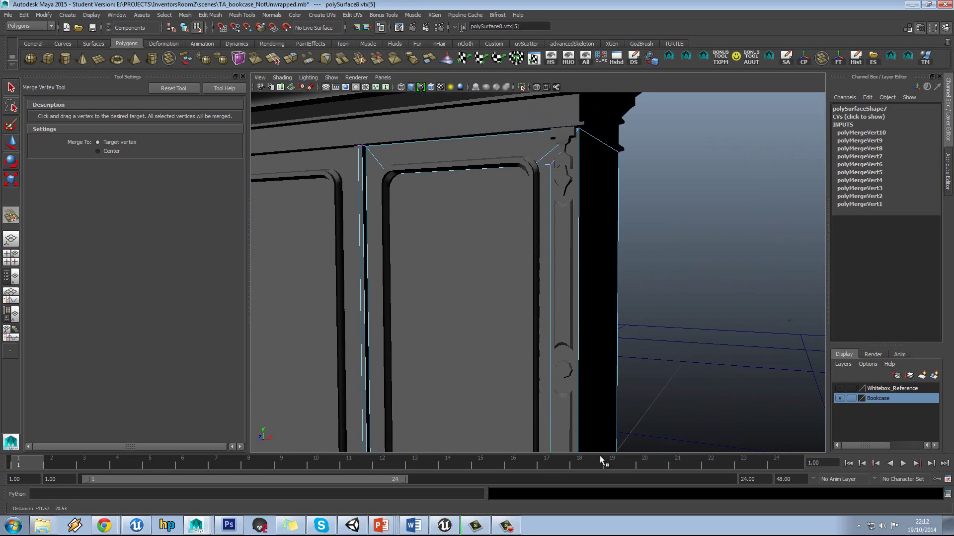
# Merge the extra vertices above the upper cabinet's front lower edge down into the bottom-edge vertices.
pyautogui.keyDown('alt'); pyautogui.moveTo(551, 278); pyautogui.dragTo(572, 282); pyautogui.keyUp('alt')
pyautogui.scroll(-5, 570, 277)
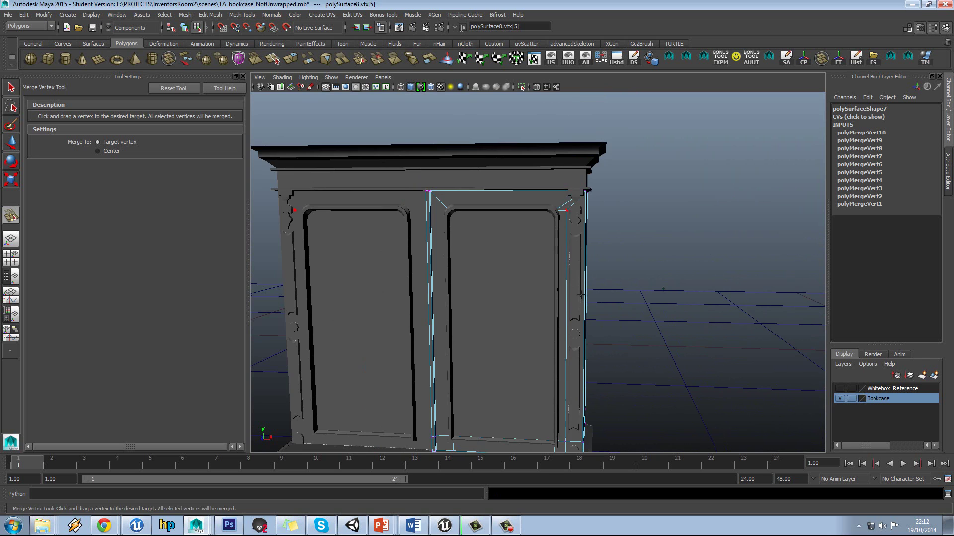
pyautogui.keyDown('alt'); pyautogui.moveTo(581, 295); pyautogui.dragTo(517, 189, button='middle'); pyautogui.keyUp('alt')
pyautogui.scroll(5, 645, 193)
pyautogui.keyDown('alt'); pyautogui.moveTo(645, 194); pyautogui.dragTo(658, 165, button='middle'); pyautogui.keyUp('alt')
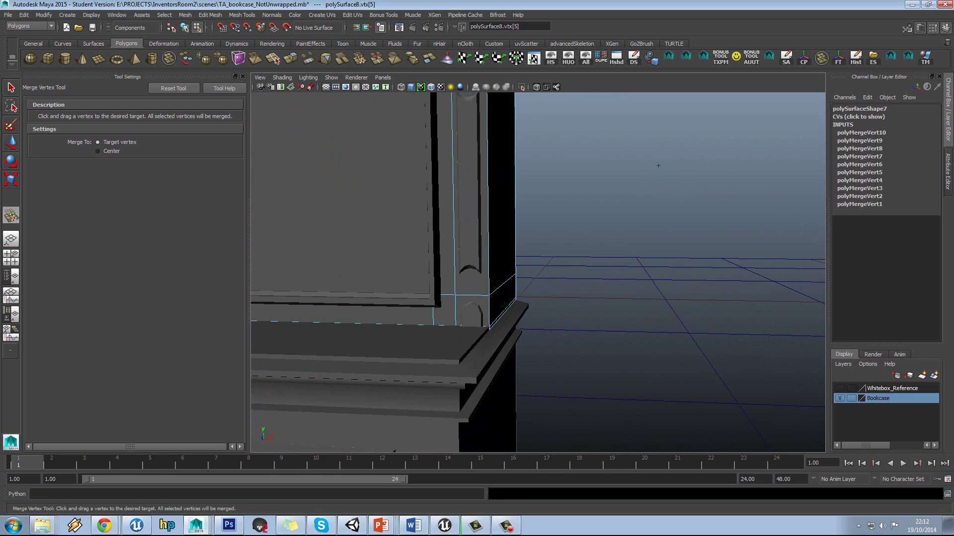
pyautogui.scroll(2, 504, 304)
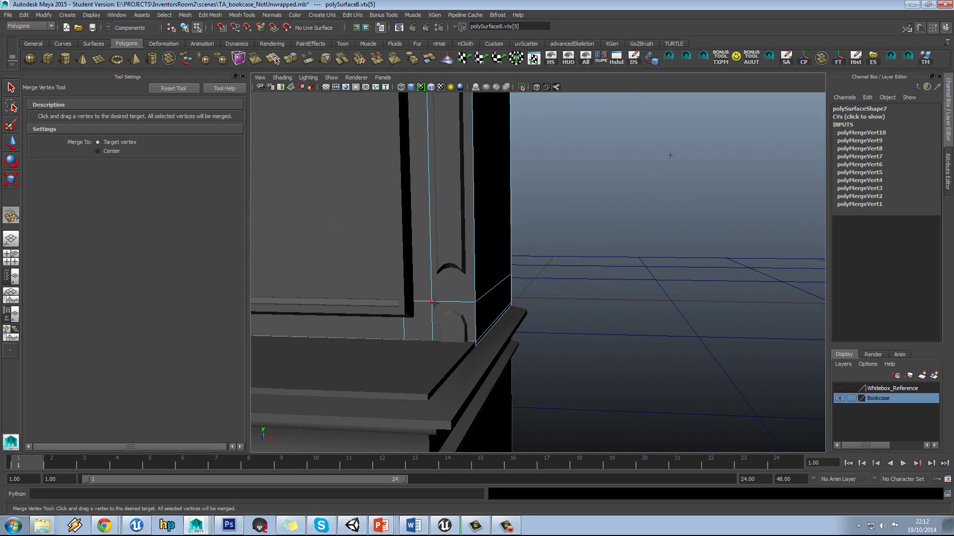
pyautogui.moveTo(435, 342); pyautogui.dragTo(433, 340)
# Merge the extra vertices above the upper cabinet's back bottom corners down into those corners and return to object mode.
pyautogui.keyDown('alt'); pyautogui.moveTo(507, 322); pyautogui.dragTo(438, 320); pyautogui.keyUp('alt')
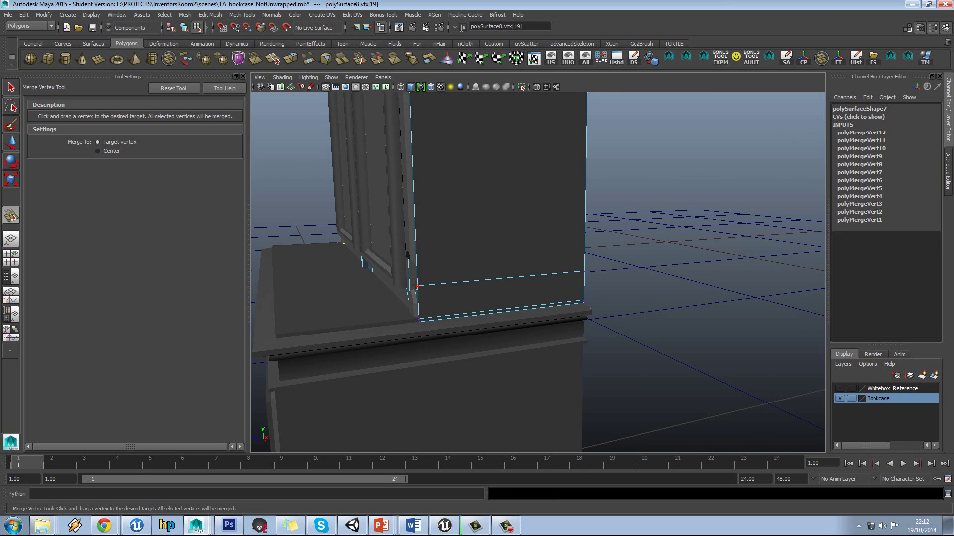
pyautogui.moveTo(584, 292); pyautogui.dragTo(584, 302)
pyautogui.keyDown('alt'); pyautogui.moveTo(581, 301); pyautogui.dragTo(474, 294); pyautogui.keyUp('alt')
pyautogui.keyDown('alt'); pyautogui.moveTo(770, 249); pyautogui.dragTo(695, 266, button='middle'); pyautogui.keyUp('alt')
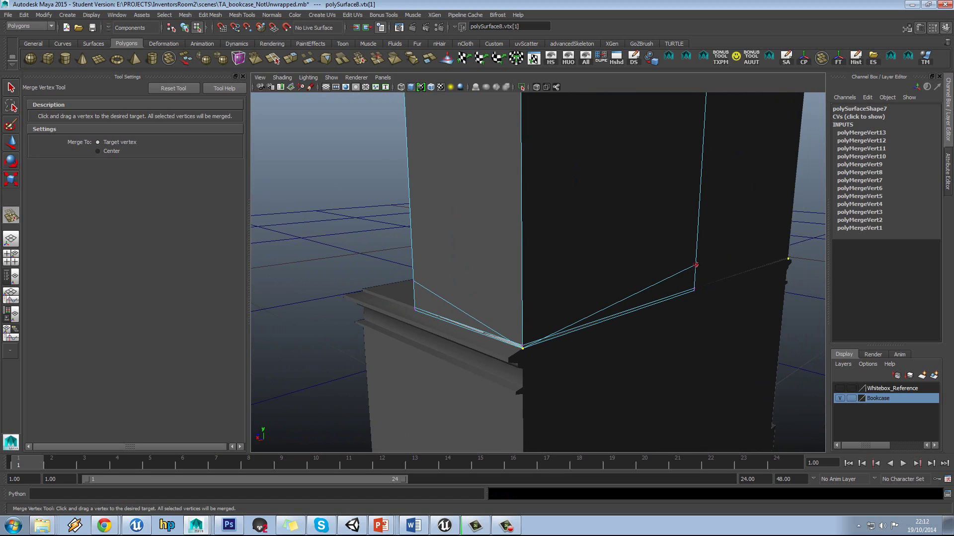
pyautogui.moveTo(695, 265); pyautogui.dragTo(694, 289)
pyautogui.press('w')
pyautogui.press('F8')
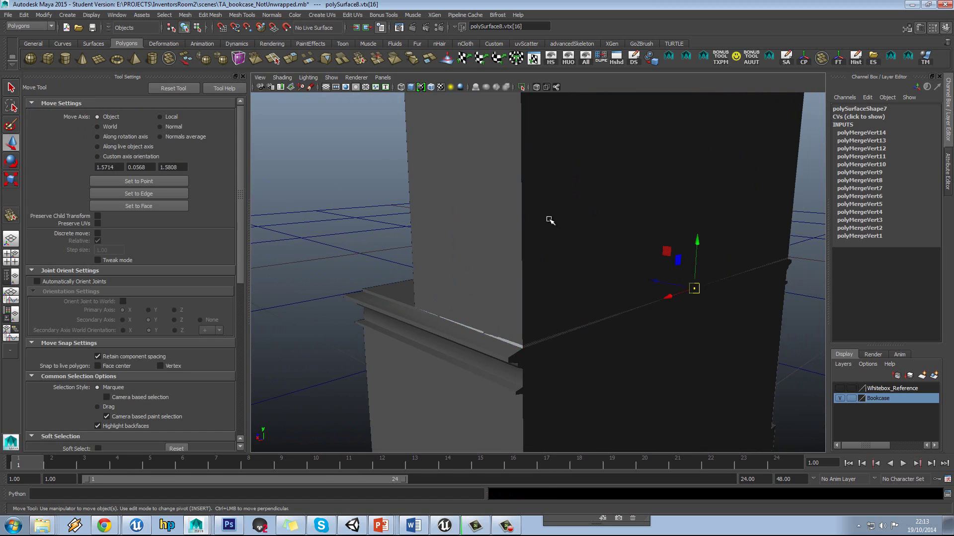
# Hide every bookcase part except the selected half of the upper cabinet body.
pyautogui.moveTo(550, 219)
pyautogui.keyDown('alt'); pyautogui.mouseDown()
pyautogui.moveTo(577, 244)
pyautogui.moveTo(625, 237)
pyautogui.moveTo(573, 275)
pyautogui.moveTo(532, 270)
pyautogui.moveTo(539, 234)
pyautogui.mouseUp(); pyautogui.keyUp('alt')
pyautogui.click(568, 57)
pyautogui.keyDown('alt'); pyautogui.moveTo(539, 234); pyautogui.dragTo(548, 171, button='middle'); pyautogui.keyUp('alt')
pyautogui.scroll(5, 526, 213)
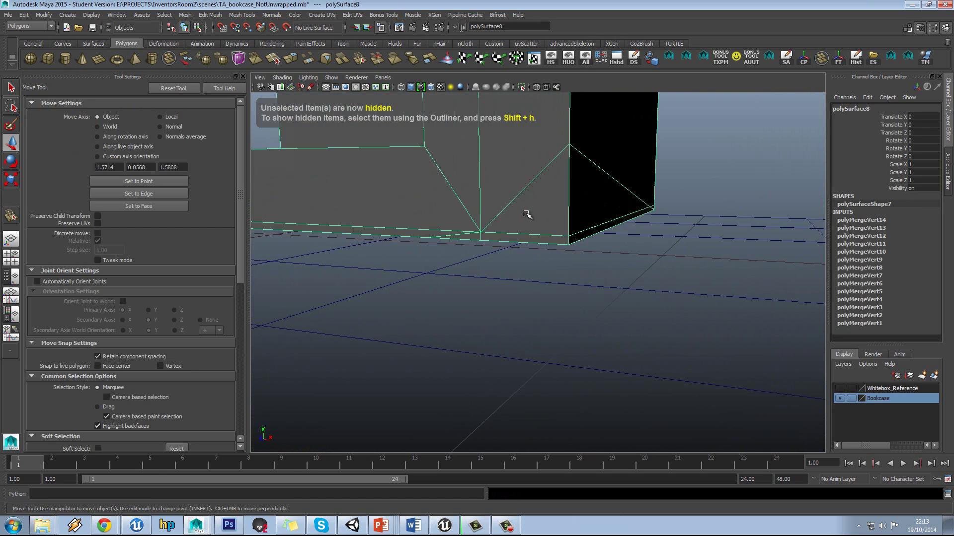
# Delete the stray slanted edge along the front frame's bottom strip near its right corner.
pyautogui.scroll(4, 468, 214)
pyautogui.keyDown('alt'); pyautogui.moveTo(468, 213); pyautogui.dragTo(561, 260, button='middle'); pyautogui.keyUp('alt')
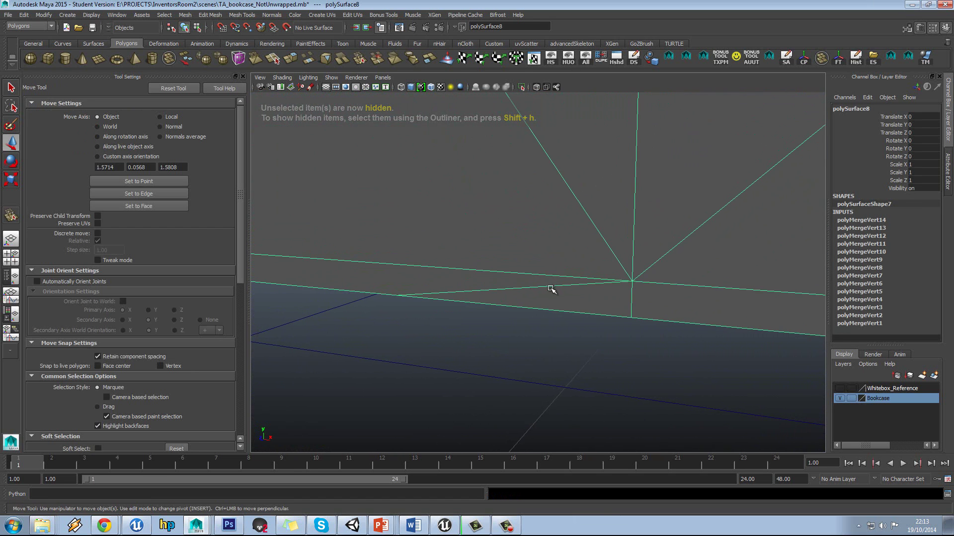
pyautogui.moveTo(558, 289); pyautogui.dragTo(548, 267, button='right')
pyautogui.click(531, 287)
pyautogui.click(532, 287)
pyautogui.scroll(-4, 531, 287)
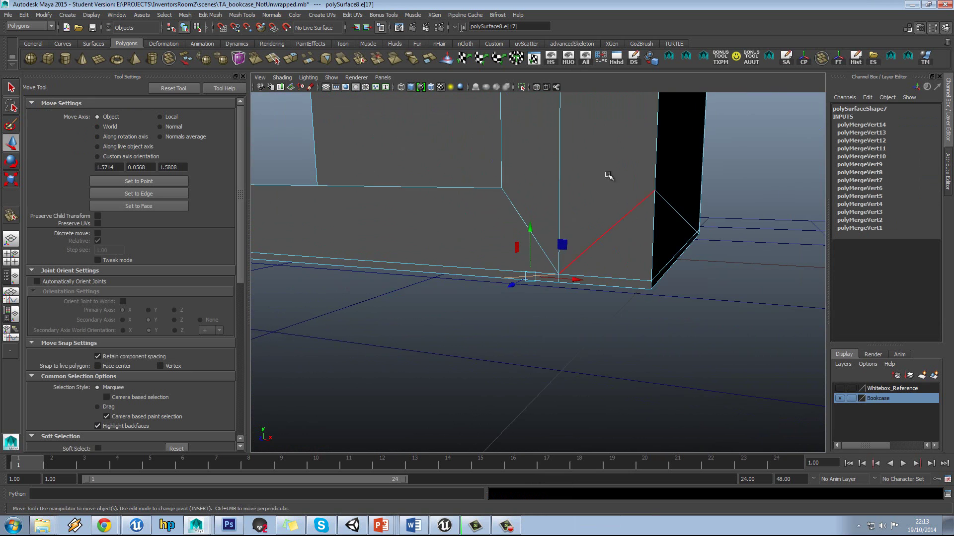
pyautogui.hotkey('ctrl', 'z')
pyautogui.hotkey('ctrl', 'z')
pyautogui.hotkey('ctrl', 'z')
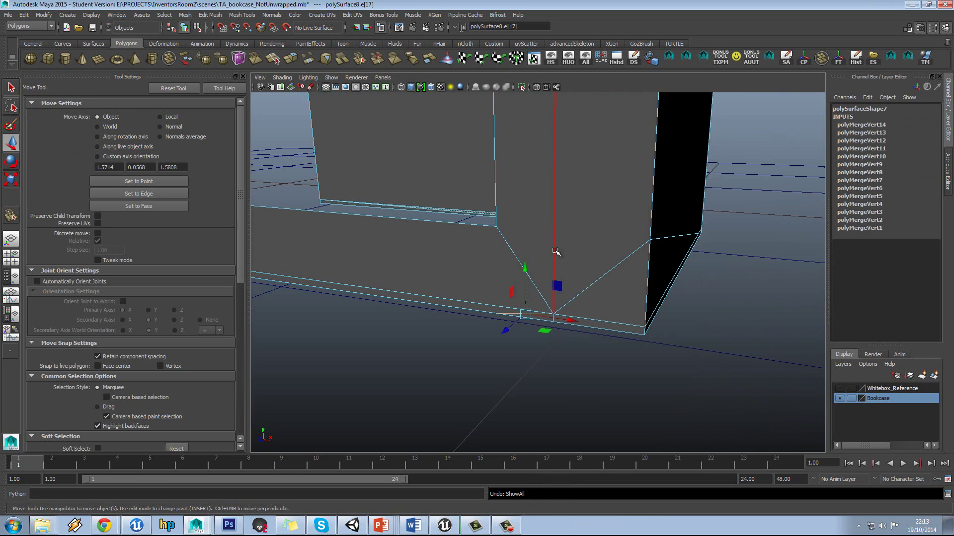
pyautogui.keyDown('alt'); pyautogui.moveTo(511, 306); pyautogui.dragTo(518, 262); pyautogui.keyUp('alt')
pyautogui.keyDown('shift'); pyautogui.rightClick(522, 254); pyautogui.keyUp('shift')
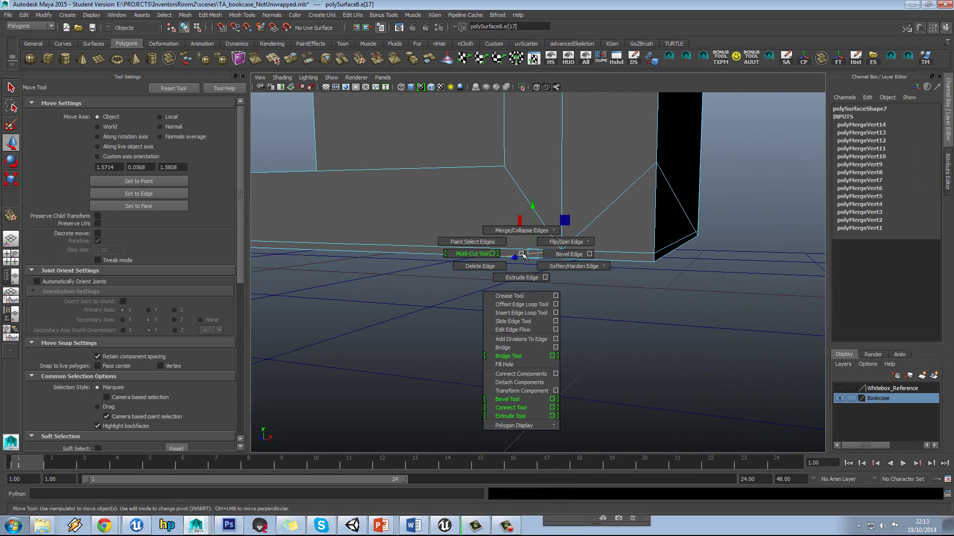
pyautogui.keyDown('shift'); pyautogui.moveTo(493, 264); pyautogui.dragTo(493, 265, button='right'); pyautogui.keyUp('shift')
# Merge the extra vertices around the front frame's lower left corner into the vertices of that bottom corner.
pyautogui.scroll(-5, 504, 260)
pyautogui.moveTo(505, 260)
pyautogui.keyDown('alt'); pyautogui.mouseDown()
pyautogui.moveTo(529, 266)
pyautogui.moveTo(514, 254)
pyautogui.mouseUp(); pyautogui.keyUp('alt')
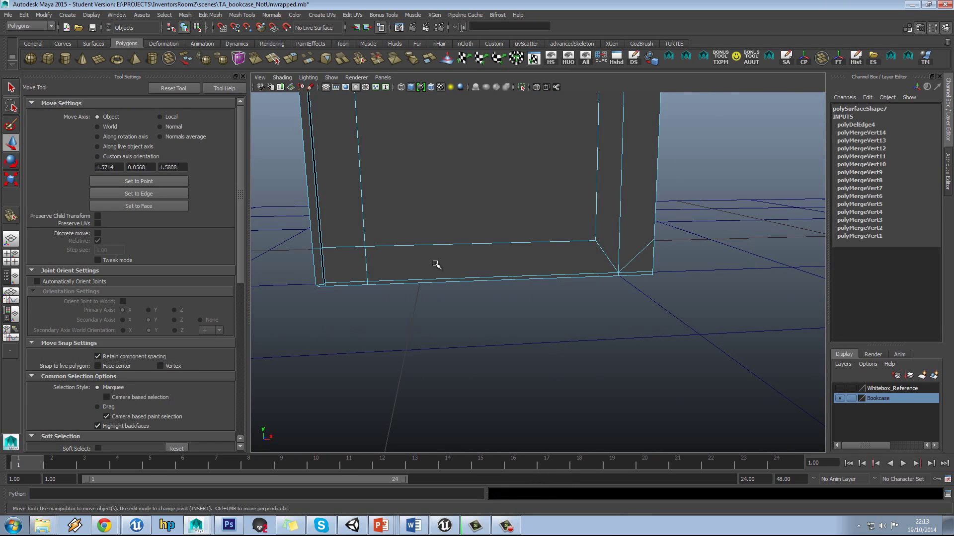
pyautogui.keyDown('alt'); pyautogui.moveTo(434, 264); pyautogui.dragTo(506, 260, button='middle'); pyautogui.keyUp('alt')
pyautogui.scroll(3, 506, 260)
pyautogui.keyDown('alt'); pyautogui.moveTo(506, 260); pyautogui.dragTo(425, 243); pyautogui.keyUp('alt')
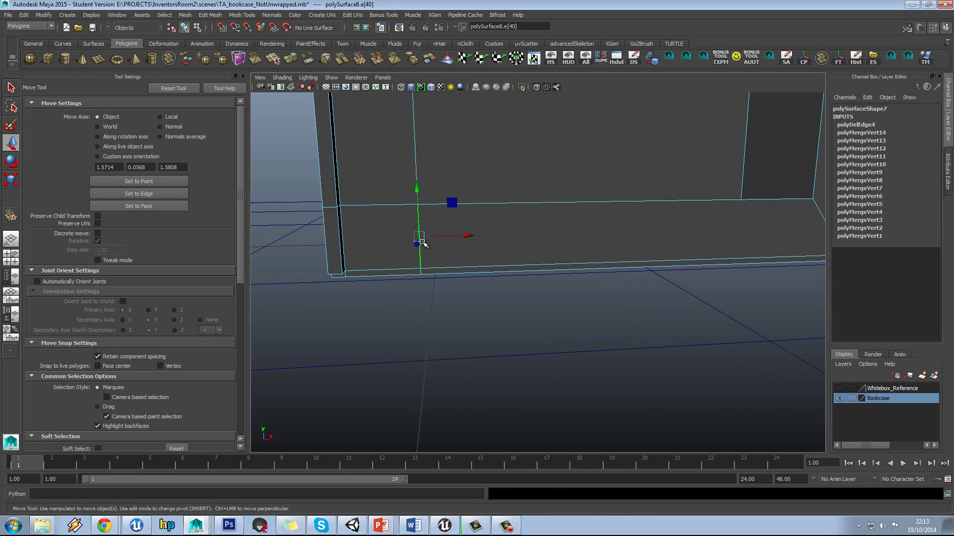
pyautogui.keyDown('shift'); pyautogui.moveTo(422, 242); pyautogui.dragTo(417, 211, button='right'); pyautogui.keyUp('shift')
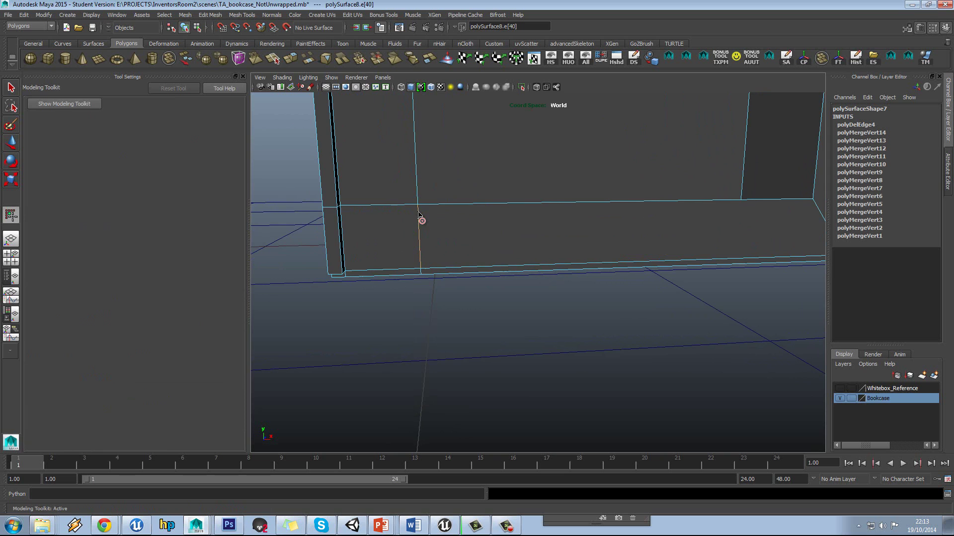
pyautogui.press('F9')
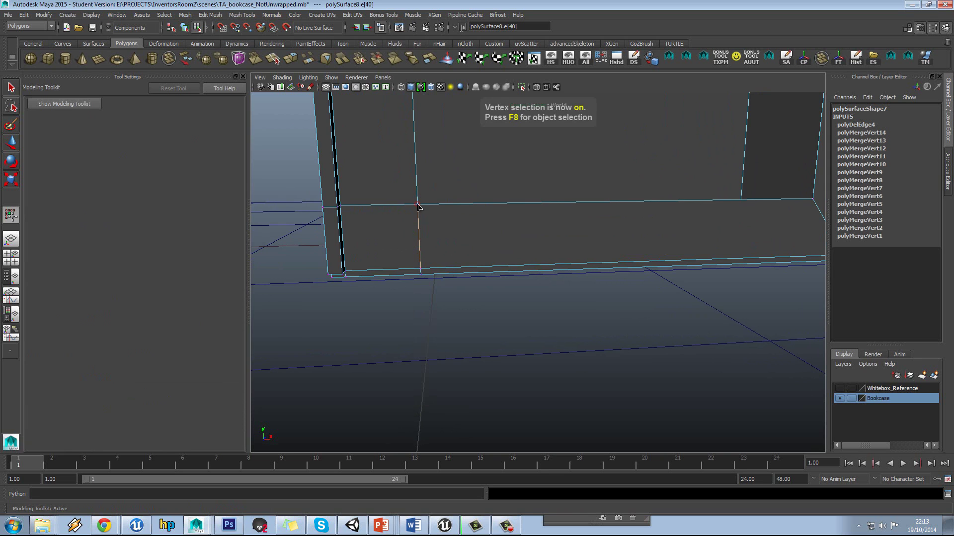
pyautogui.keyDown('shift'); pyautogui.moveTo(417, 204); pyautogui.dragTo(408, 175, button='right'); pyautogui.keyUp('shift')
pyautogui.keyDown('alt'); pyautogui.moveTo(454, 219); pyautogui.dragTo(442, 221); pyautogui.keyUp('alt')
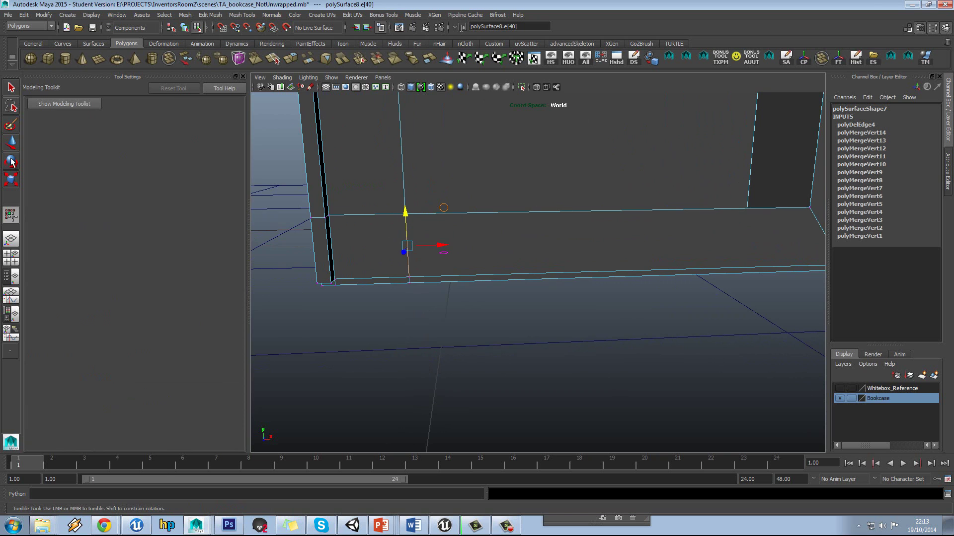
pyautogui.click(17, 143)
pyautogui.click(404, 217)
pyautogui.keyDown('shift'); pyautogui.moveTo(405, 217); pyautogui.dragTo(405, 191, button='right'); pyautogui.keyUp('shift')
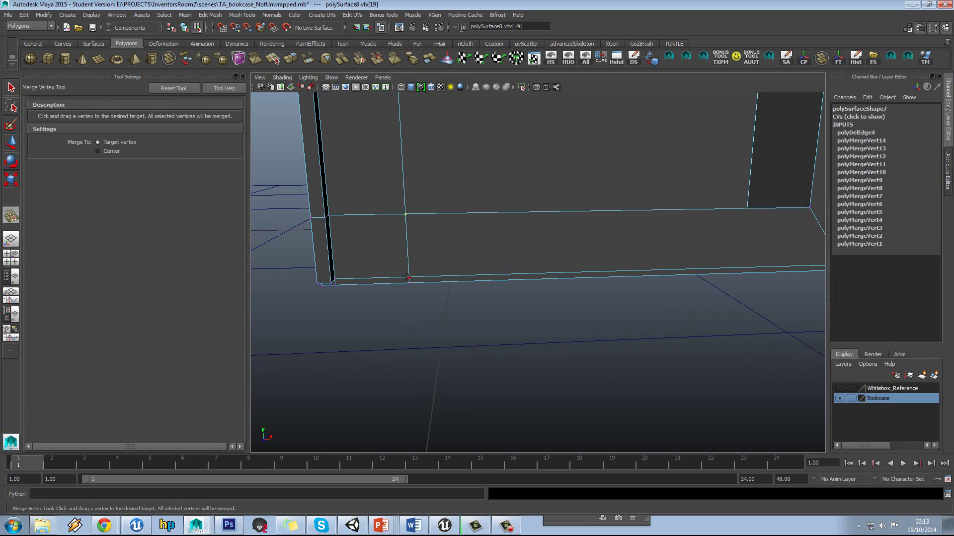
pyautogui.moveTo(337, 277); pyautogui.dragTo(330, 256)
pyautogui.keyDown('alt'); pyautogui.moveTo(393, 209); pyautogui.dragTo(393, 227, button='middle'); pyautogui.keyUp('alt')
pyautogui.moveTo(349, 245); pyautogui.dragTo(301, 278)
pyautogui.scroll(-3, 498, 274)
pyautogui.keyDown('alt'); pyautogui.moveTo(499, 275); pyautogui.dragTo(543, 275); pyautogui.keyUp('alt')
pyautogui.press('w')
# Merge the extra vertex above the cabinet body's front right bottom corner down into that corner.
pyautogui.keyDown('alt'); pyautogui.moveTo(543, 275); pyautogui.dragTo(530, 300, button='middle'); pyautogui.keyUp('alt')
pyautogui.scroll(-3, 528, 293)
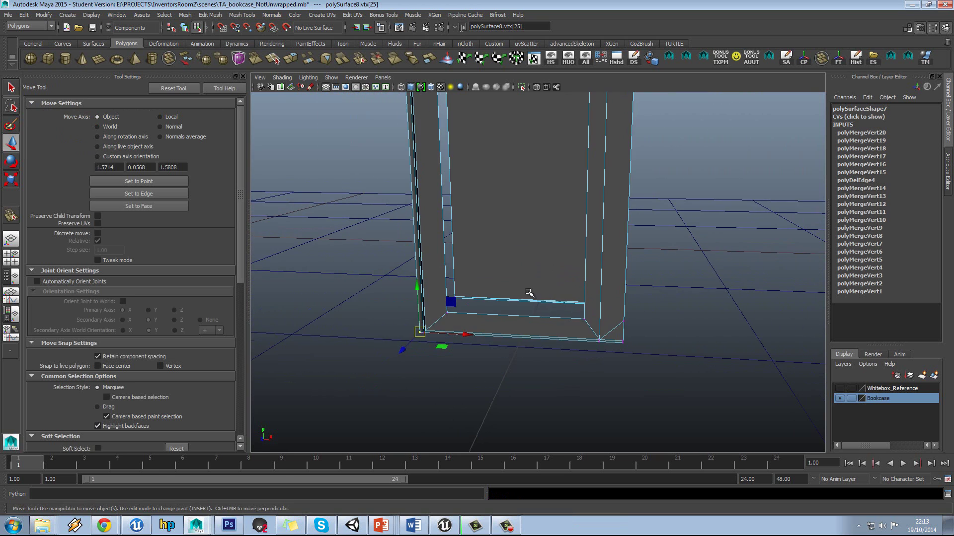
pyautogui.keyDown('alt'); pyautogui.moveTo(570, 298); pyautogui.dragTo(532, 258); pyautogui.keyUp('alt')
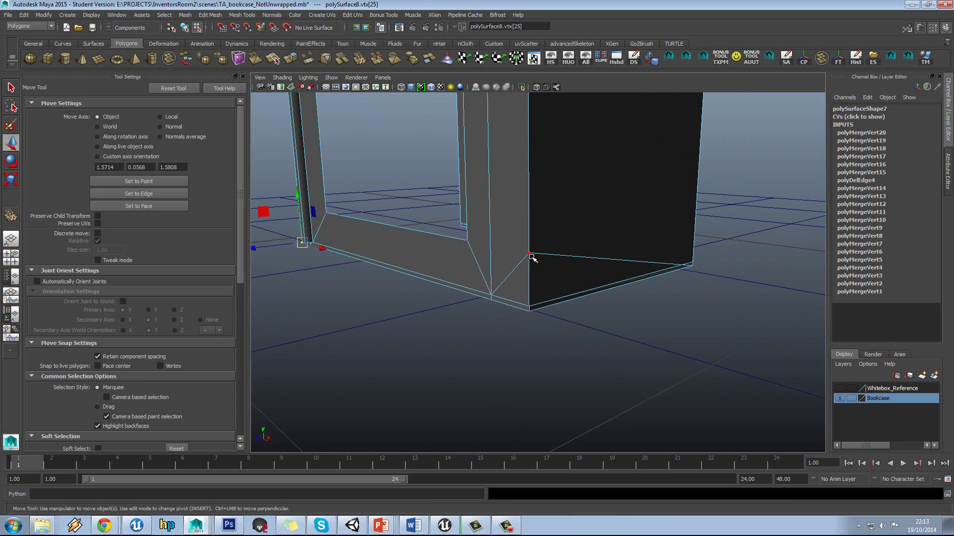
pyautogui.moveTo(531, 249)
pyautogui.keyDown('shift'); pyautogui.mouseDown(button='right')
pyautogui.moveTo(531, 204)
pyautogui.moveTo(529, 235)
pyautogui.mouseUp(button='right'); pyautogui.keyUp('shift')
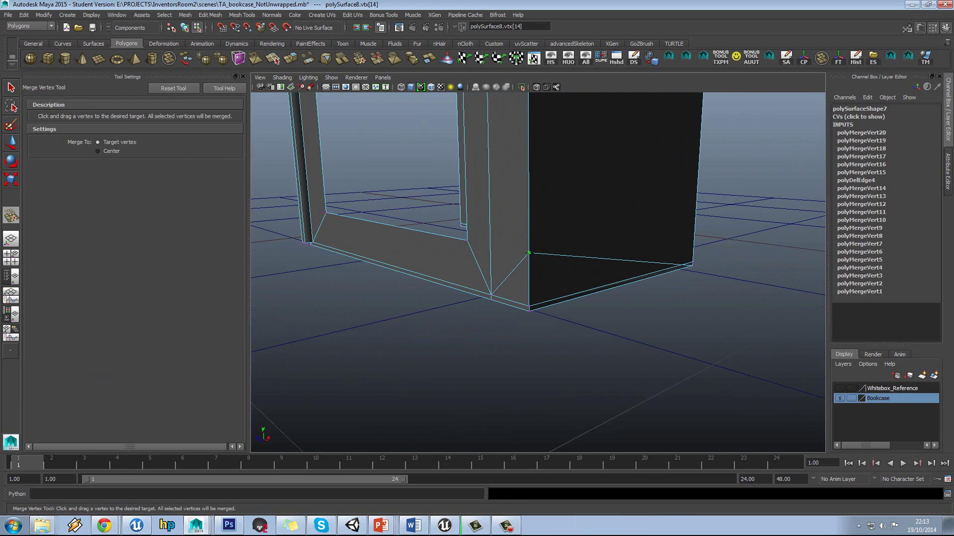
pyautogui.moveTo(529, 306); pyautogui.dragTo(530, 307)
pyautogui.keyDown('alt'); pyautogui.moveTo(540, 274); pyautogui.dragTo(553, 279); pyautogui.keyUp('alt')
pyautogui.scroll(-5, 552, 279)
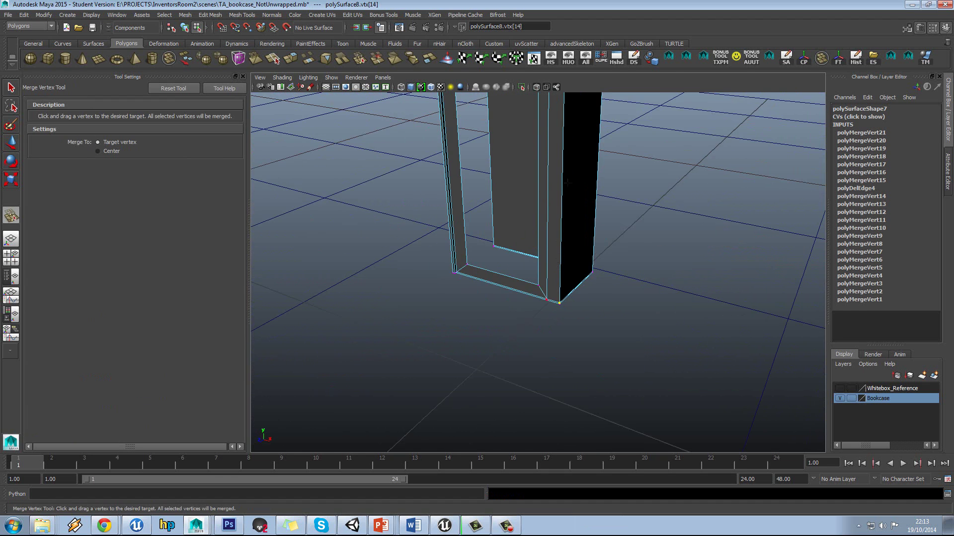
pyautogui.keyDown('alt'); pyautogui.moveTo(564, 199); pyautogui.dragTo(559, 281, button='middle'); pyautogui.keyUp('alt')
pyautogui.keyDown('alt'); pyautogui.moveTo(559, 281); pyautogui.dragTo(531, 226); pyautogui.keyUp('alt')
pyautogui.press('w')
# Return the cabinet body to object mode and unhide all the bookcase parts.
pyautogui.scroll(4, 539, 264)
pyautogui.scroll(-2, 531, 226)
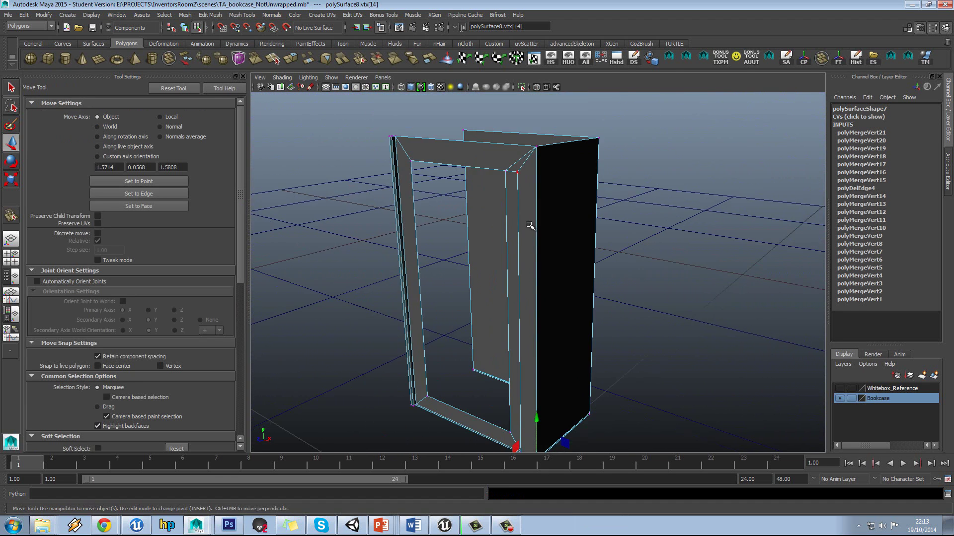
pyautogui.keyDown('alt'); pyautogui.moveTo(530, 279); pyautogui.dragTo(523, 229, button='middle'); pyautogui.keyUp('alt')
pyautogui.keyDown('alt'); pyautogui.moveTo(523, 230); pyautogui.dragTo(556, 202); pyautogui.keyUp('alt')
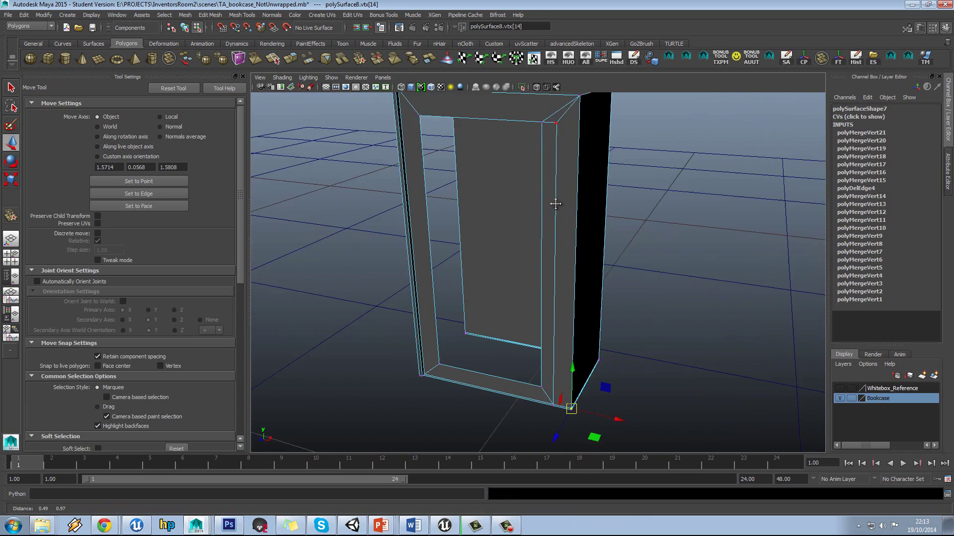
pyautogui.keyDown('alt'); pyautogui.moveTo(556, 202); pyautogui.dragTo(546, 212, button='middle'); pyautogui.keyUp('alt')
pyautogui.press('F8')
pyautogui.keyDown('alt'); pyautogui.moveTo(570, 221); pyautogui.dragTo(585, 176); pyautogui.keyUp('alt')
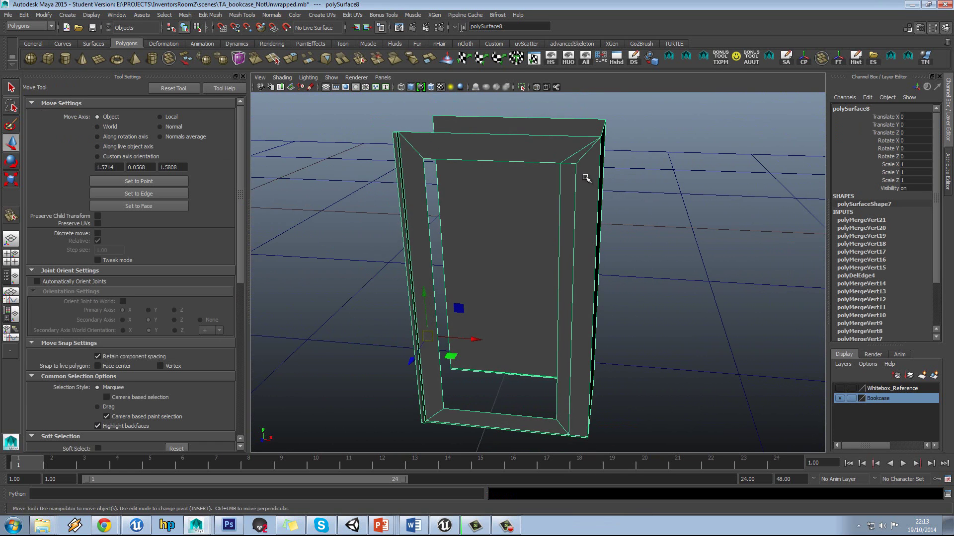
pyautogui.click(585, 59)
pyautogui.scroll(2, 532, 184)
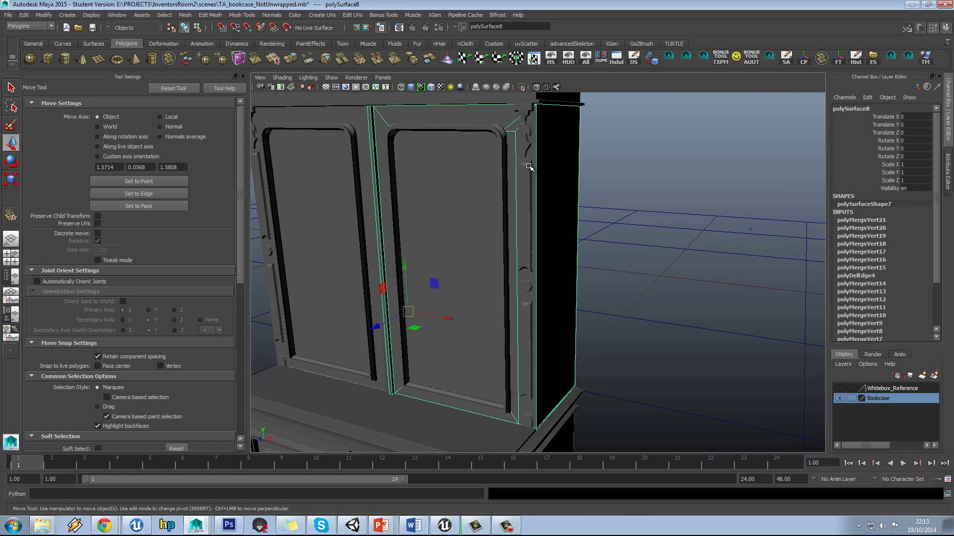
# Examine the wireframes of the left door moulding, upper cabinet frame, base cabinet and cornice from the front and back.
pyautogui.scroll(-4, 529, 166)
pyautogui.scroll(2, 431, 179)
pyautogui.click(431, 181)
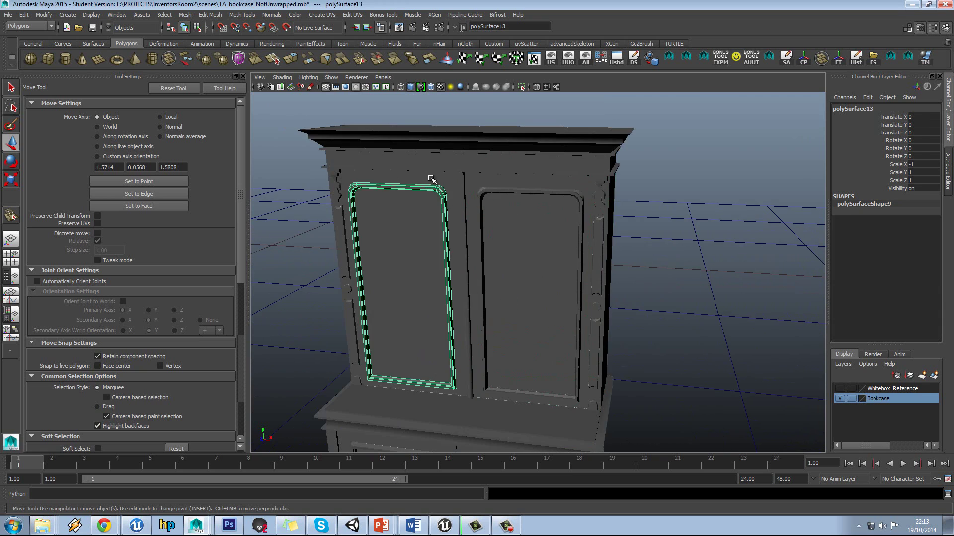
pyautogui.click(455, 184)
pyautogui.keyDown('alt'); pyautogui.moveTo(455, 186); pyautogui.dragTo(463, 182); pyautogui.keyUp('alt')
pyautogui.keyDown('alt'); pyautogui.moveTo(561, 395); pyautogui.dragTo(571, 279, button='middle'); pyautogui.keyUp('alt')
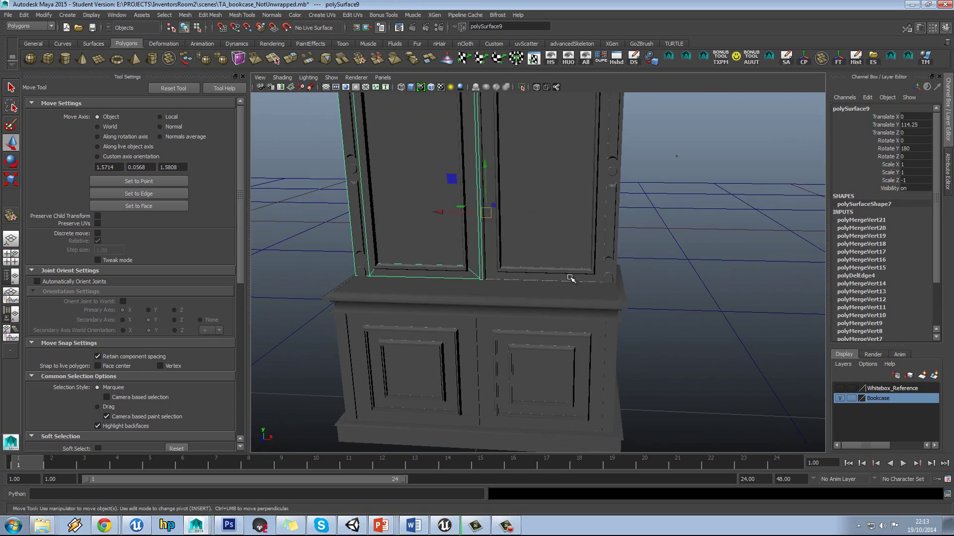
pyautogui.scroll(-2, 536, 272)
pyautogui.click(571, 341)
pyautogui.keyDown('alt'); pyautogui.moveTo(571, 341); pyautogui.dragTo(398, 310); pyautogui.keyUp('alt')
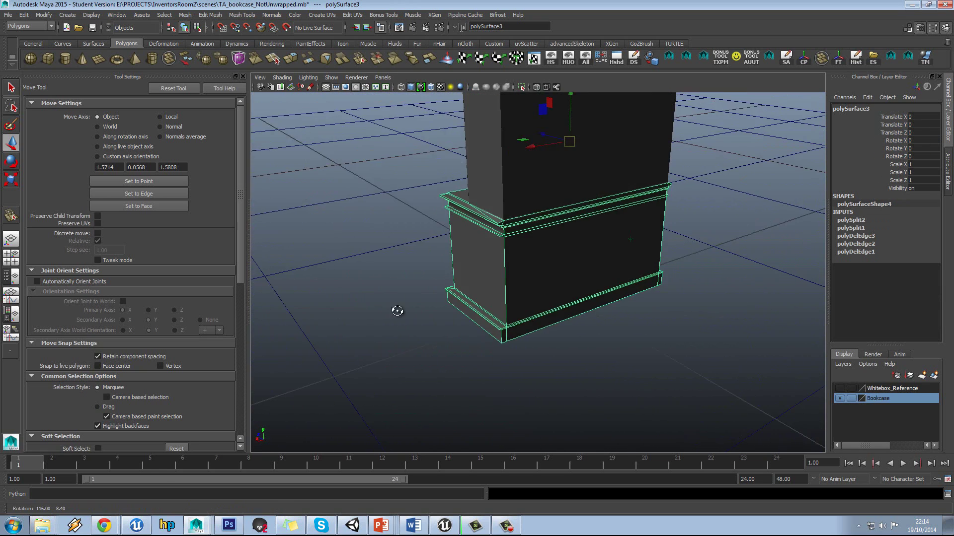
pyautogui.keyDown('alt'); pyautogui.moveTo(397, 310); pyautogui.dragTo(477, 376, button='middle'); pyautogui.keyUp('alt')
pyautogui.click(515, 198)
pyautogui.keyDown('alt'); pyautogui.moveTo(514, 198); pyautogui.dragTo(527, 220); pyautogui.keyUp('alt')
pyautogui.click(462, 208)
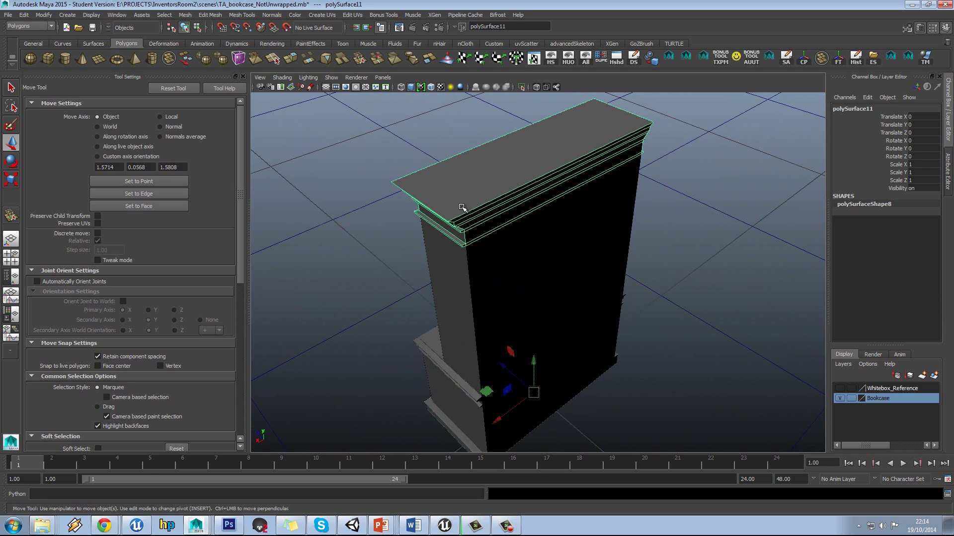
pyautogui.keyDown('alt'); pyautogui.moveTo(462, 209); pyautogui.dragTo(579, 185); pyautogui.keyUp('alt')
pyautogui.keyDown('alt'); pyautogui.moveTo(554, 252); pyautogui.dragTo(594, 259); pyautogui.keyUp('alt')
pyautogui.click(563, 244)
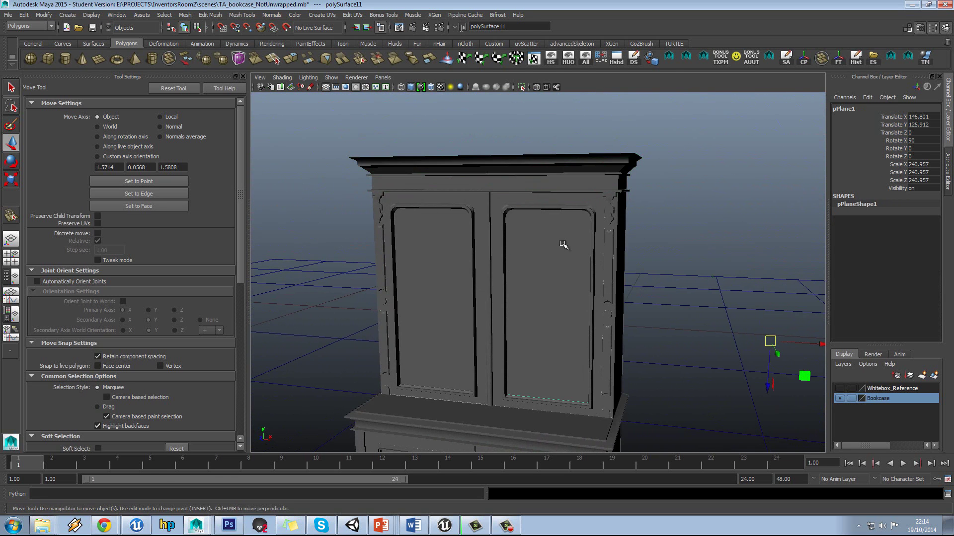
# Select the carved ornament at the top of the upper cabinet's right column and activate the Merge Vertex tool on it.
pyautogui.keyDown('alt'); pyautogui.moveTo(563, 244); pyautogui.dragTo(591, 262, button='right'); pyautogui.keyUp('alt')
pyautogui.keyDown('alt'); pyautogui.moveTo(630, 236); pyautogui.dragTo(512, 279, button='middle'); pyautogui.keyUp('alt')
pyautogui.keyDown('alt'); pyautogui.moveTo(512, 279); pyautogui.dragTo(550, 264, button='right'); pyautogui.keyUp('alt')
pyautogui.click(550, 209)
pyautogui.keyDown('alt'); pyautogui.moveTo(549, 209); pyautogui.dragTo(489, 268, button='middle'); pyautogui.keyUp('alt')
pyautogui.keyDown('alt'); pyautogui.moveTo(469, 254); pyautogui.dragTo(513, 262, button='right'); pyautogui.keyUp('alt')
pyautogui.keyDown('alt'); pyautogui.moveTo(428, 302); pyautogui.dragTo(482, 294, button='middle'); pyautogui.keyUp('alt')
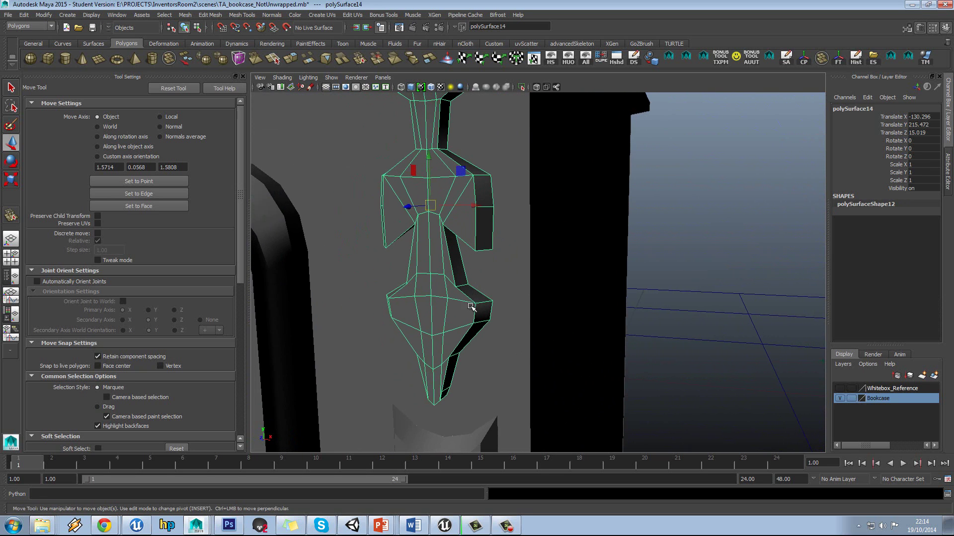
pyautogui.keyDown('alt'); pyautogui.moveTo(471, 306); pyautogui.dragTo(473, 272, button='middle'); pyautogui.keyUp('alt')
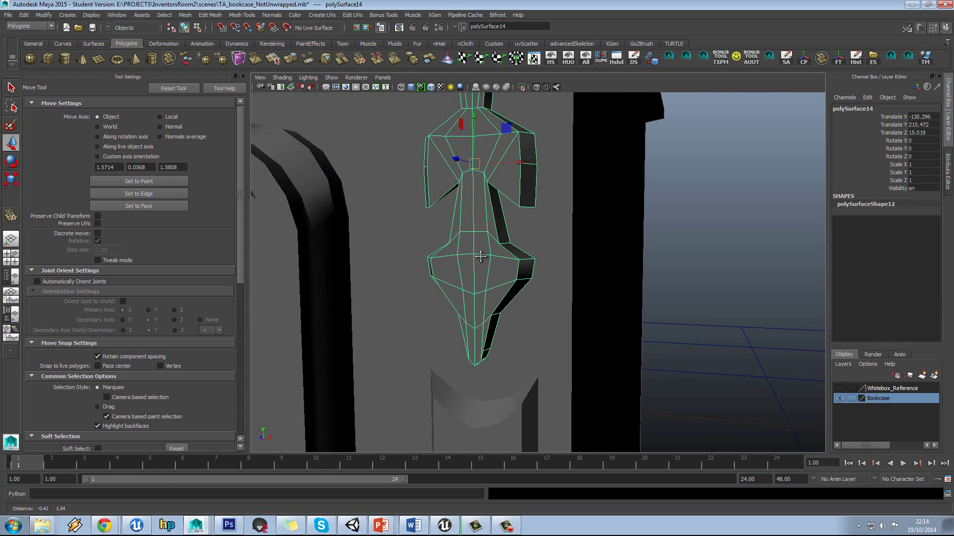
pyautogui.moveTo(480, 257)
pyautogui.keyDown('alt'); pyautogui.mouseDown(button='middle')
pyautogui.moveTo(482, 240)
pyautogui.moveTo(491, 258)
pyautogui.mouseUp(button='middle'); pyautogui.keyUp('alt')
pyautogui.scroll(3, 489, 258)
pyautogui.scroll(-1, 486, 259)
pyautogui.keyDown('alt'); pyautogui.moveTo(427, 264); pyautogui.dragTo(440, 265, button='middle'); pyautogui.keyUp('alt')
pyautogui.moveTo(440, 265)
pyautogui.keyDown('shift'); pyautogui.mouseDown(button='right')
pyautogui.moveTo(424, 247)
pyautogui.moveTo(432, 260)
pyautogui.moveTo(397, 256)
pyautogui.moveTo(419, 259)
pyautogui.mouseUp(button='right'); pyautogui.keyUp('shift')
pyautogui.rightClick(433, 261)
pyautogui.press('w')
pyautogui.rightClick(437, 257)
pyautogui.click(420, 270)
# Try to merge the central vertex near the ornament's lower tip into the vertex on its left.
pyautogui.moveTo(420, 269); pyautogui.dragTo(398, 256)
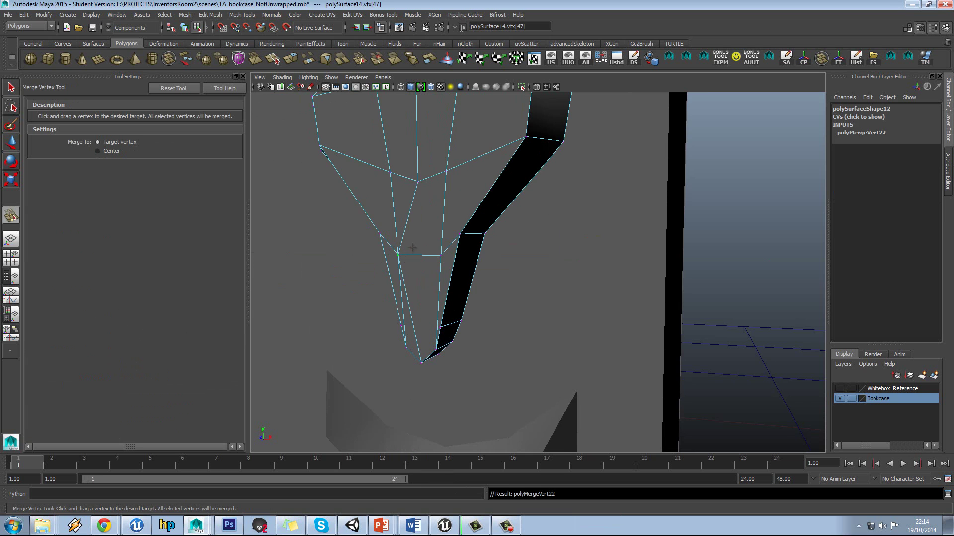
pyautogui.hotkey('ctrl', 'z')
pyautogui.keyDown('alt'); pyautogui.moveTo(422, 248); pyautogui.dragTo(512, 253, button='middle'); pyautogui.keyUp('alt')
pyautogui.scroll(-5, 512, 253)
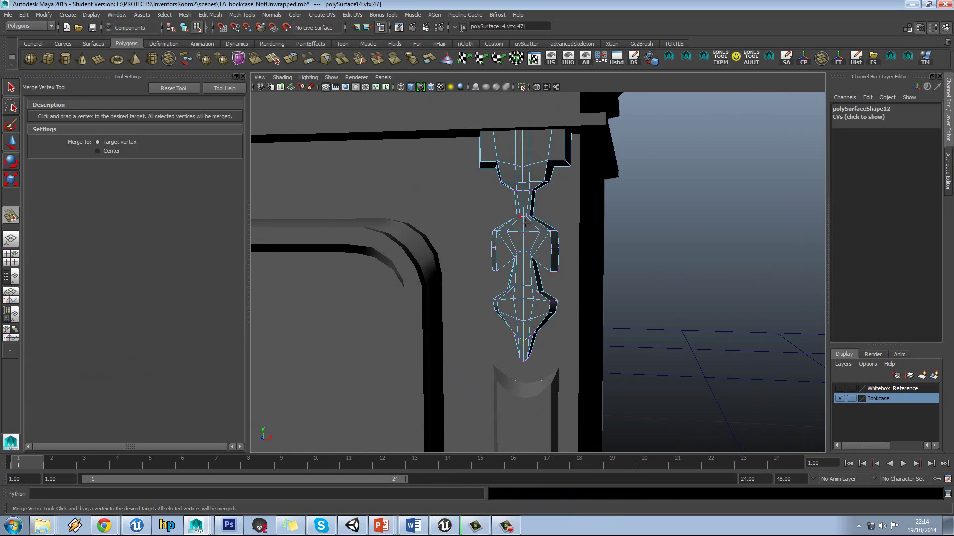
# Merge the inner vertices on the ornament's middle shoulders and at the base of its neck outward into the outer edge vertices.
pyautogui.scroll(8, 538, 238)
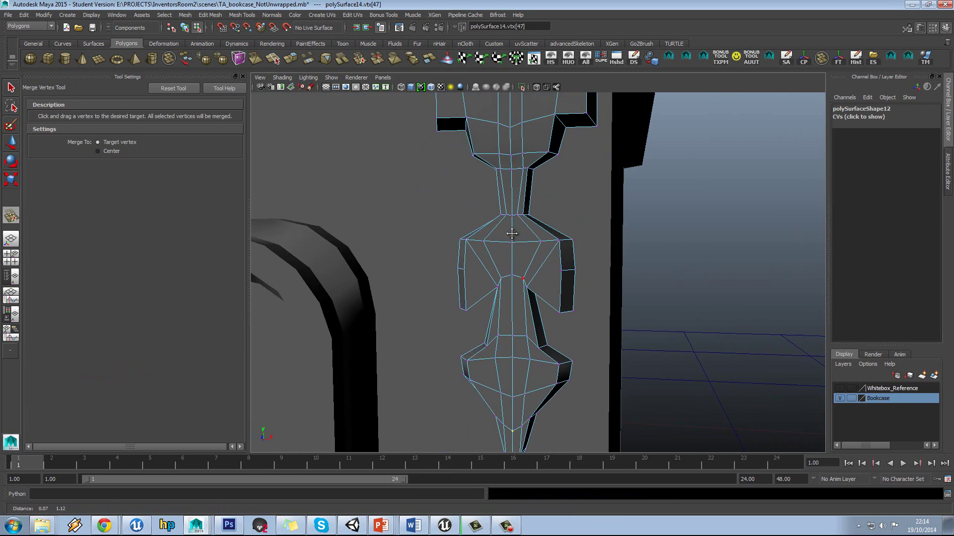
pyautogui.keyDown('alt'); pyautogui.moveTo(447, 255); pyautogui.dragTo(440, 262); pyautogui.keyUp('alt')
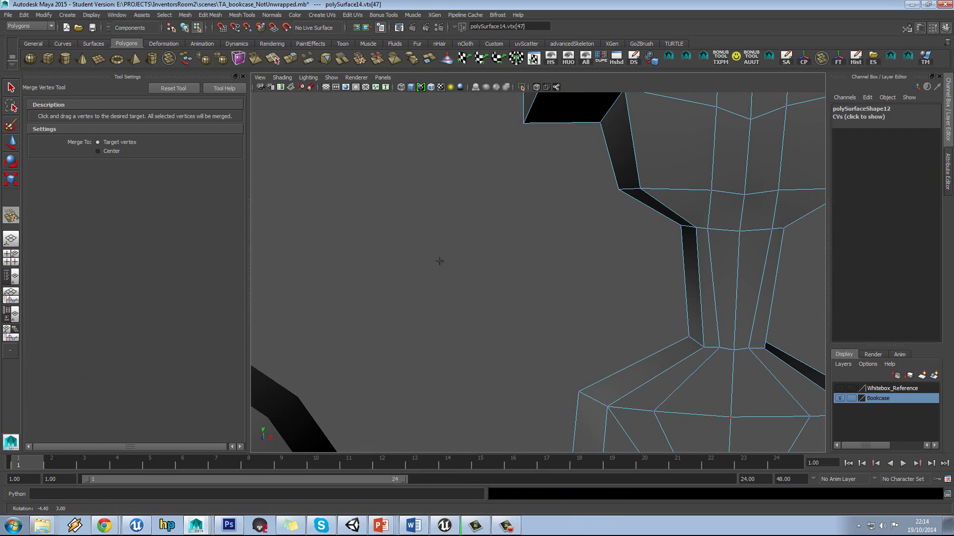
pyautogui.keyDown('alt'); pyautogui.moveTo(608, 353); pyautogui.dragTo(567, 297, button='middle'); pyautogui.keyUp('alt')
pyautogui.moveTo(532, 288); pyautogui.dragTo(520, 287)
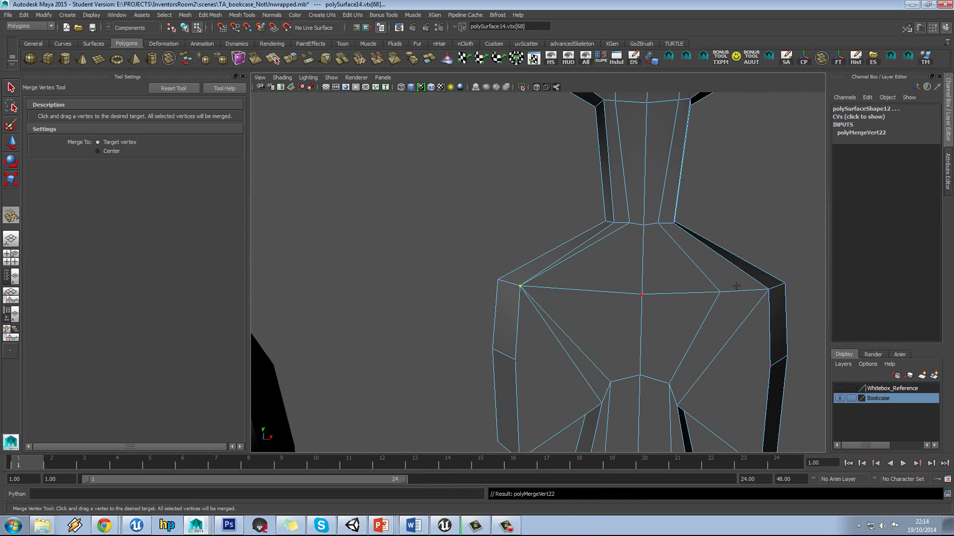
pyautogui.moveTo(720, 293); pyautogui.dragTo(768, 289)
pyautogui.keyDown('alt'); pyautogui.moveTo(680, 213); pyautogui.dragTo(659, 269, button='middle'); pyautogui.keyUp('alt')
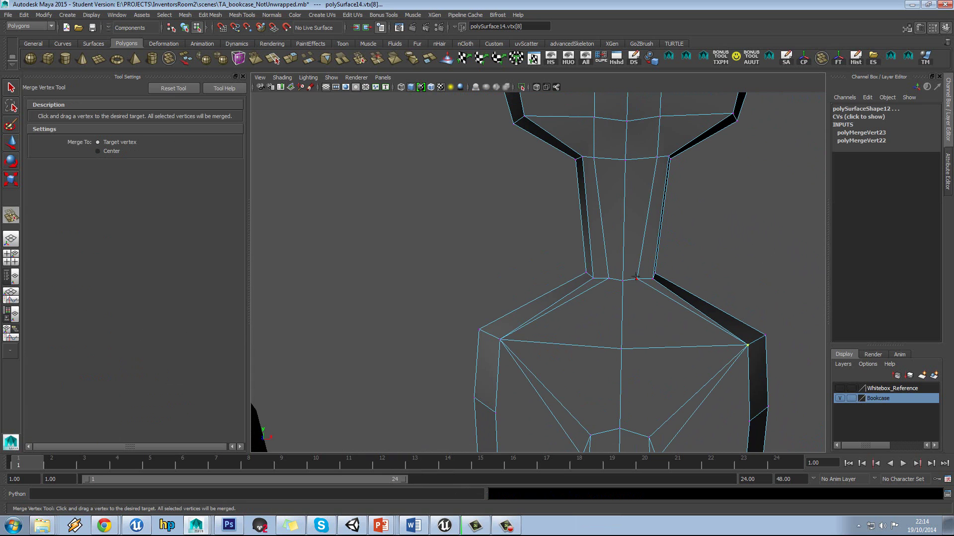
pyautogui.moveTo(635, 278); pyautogui.dragTo(592, 278)
pyautogui.keyDown('alt'); pyautogui.moveTo(603, 231); pyautogui.dragTo(604, 239, button='middle'); pyautogui.keyUp('alt')
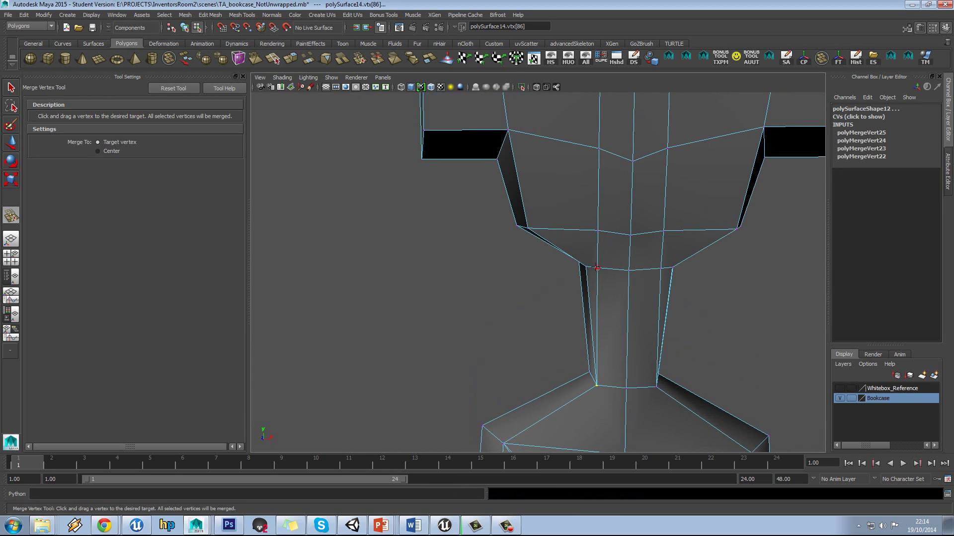
# Examine the ornament's neck and upper block from the side for remaining extra vertices.
pyautogui.scroll(-10, 625, 267)
pyautogui.keyDown('alt'); pyautogui.moveTo(625, 271); pyautogui.dragTo(505, 257); pyautogui.keyUp('alt')
pyautogui.keyDown('alt'); pyautogui.moveTo(504, 258); pyautogui.dragTo(547, 264, button='middle'); pyautogui.keyUp('alt')
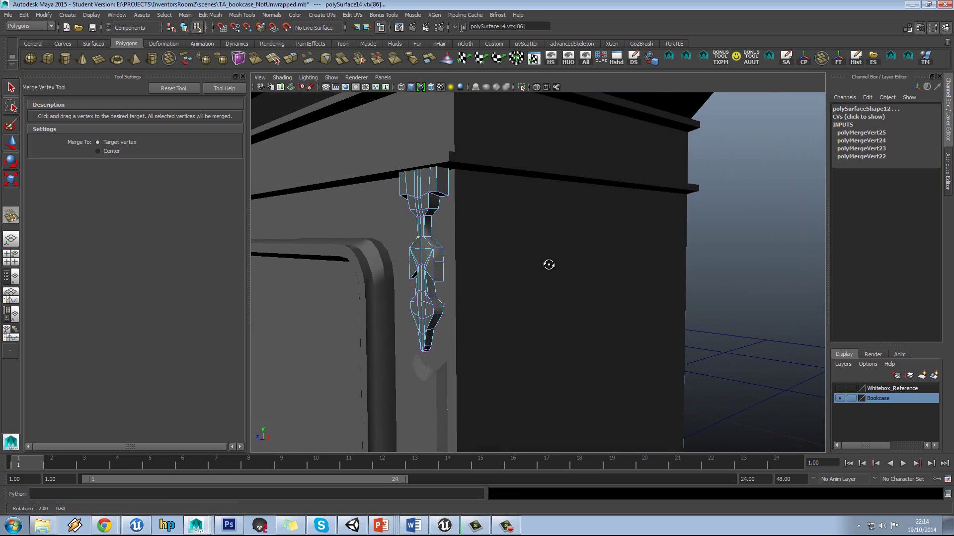
pyautogui.keyDown('alt'); pyautogui.moveTo(547, 264); pyautogui.dragTo(595, 275); pyautogui.keyUp('alt')
pyautogui.scroll(5, 530, 272)
pyautogui.scroll(4, 595, 275)
pyautogui.keyDown('alt'); pyautogui.moveTo(492, 289); pyautogui.dragTo(500, 302, button='middle'); pyautogui.keyUp('alt')
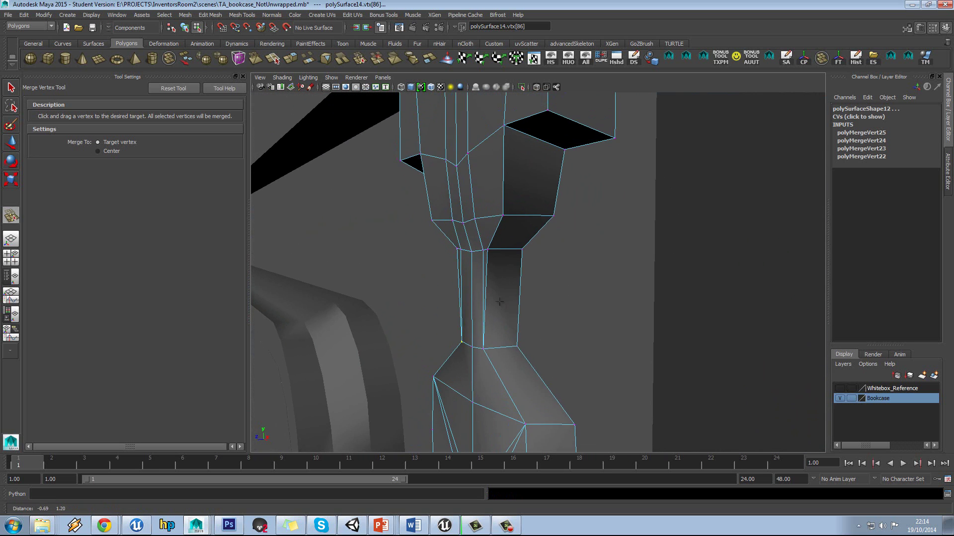
# Merge the inner vertices at the top of the ornament's neck and on the flared section above it outward into the outer vertices.
pyautogui.moveTo(482, 250); pyautogui.dragTo(488, 249)
pyautogui.keyDown('alt'); pyautogui.moveTo(691, 263); pyautogui.dragTo(618, 273); pyautogui.keyUp('alt')
pyautogui.keyDown('alt'); pyautogui.moveTo(728, 232); pyautogui.dragTo(690, 307, button='middle'); pyautogui.keyUp('alt')
pyautogui.moveTo(669, 322); pyautogui.dragTo(628, 317)
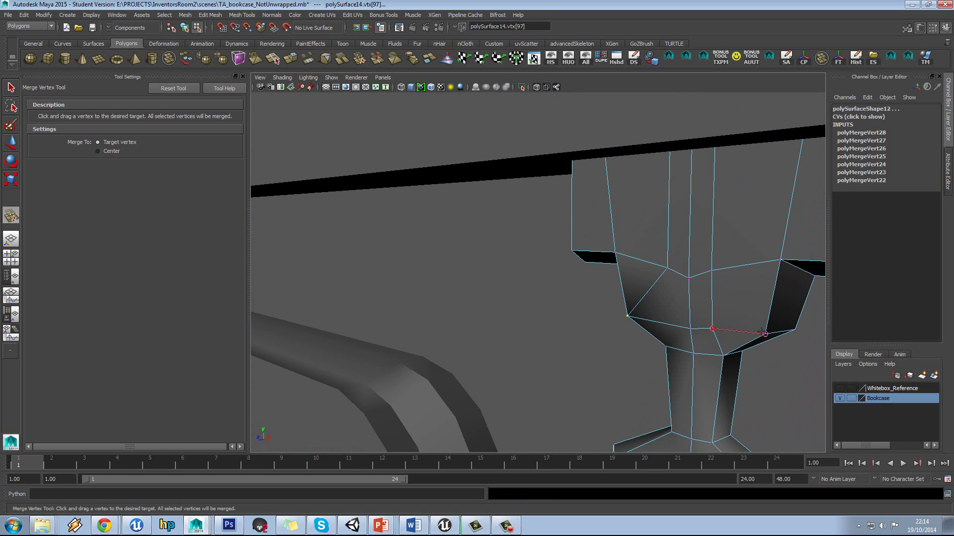
pyautogui.moveTo(765, 334); pyautogui.dragTo(765, 334)
pyautogui.moveTo(778, 259); pyautogui.dragTo(778, 259)
pyautogui.keyDown('alt'); pyautogui.moveTo(779, 259); pyautogui.dragTo(675, 248); pyautogui.keyUp('alt')
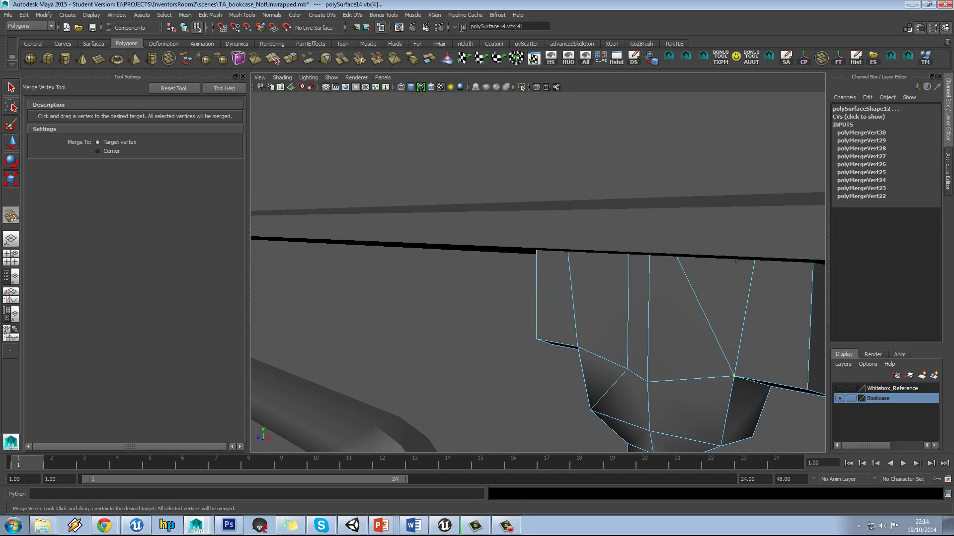
# Merge the extra inner vertices along the upper block's top edge and lower front edge outward, using wireframe display to reach the hidden ones.
pyautogui.press('4')
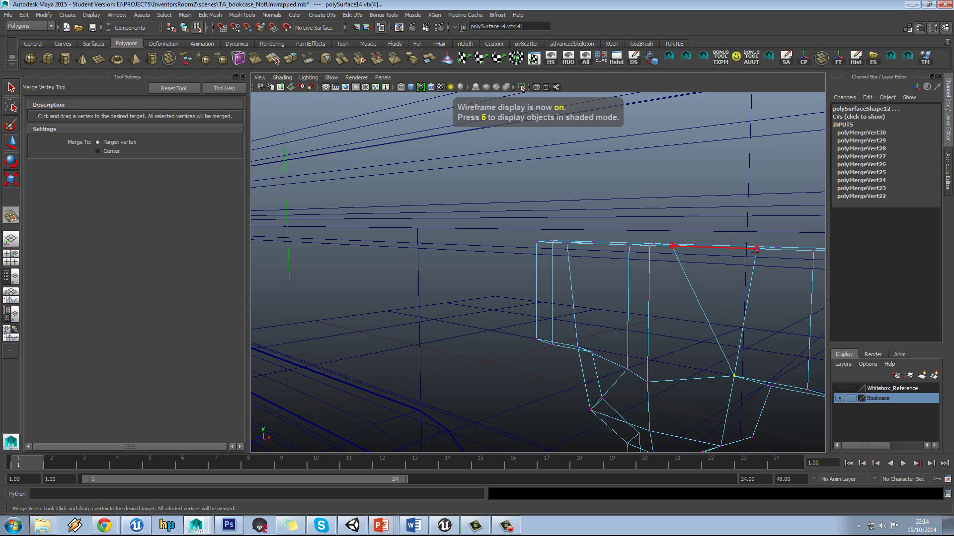
pyautogui.moveTo(756, 249); pyautogui.dragTo(663, 263)
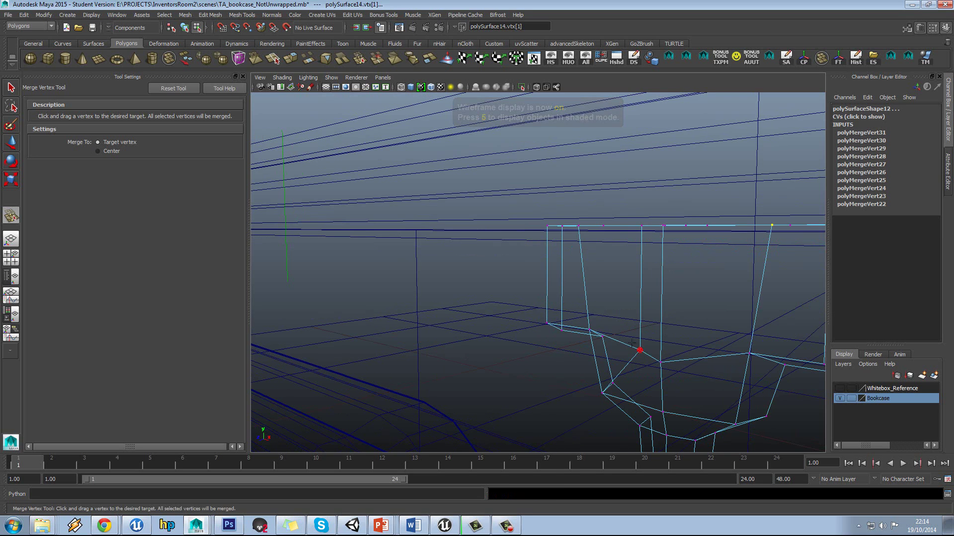
pyautogui.moveTo(640, 351); pyautogui.dragTo(641, 226)
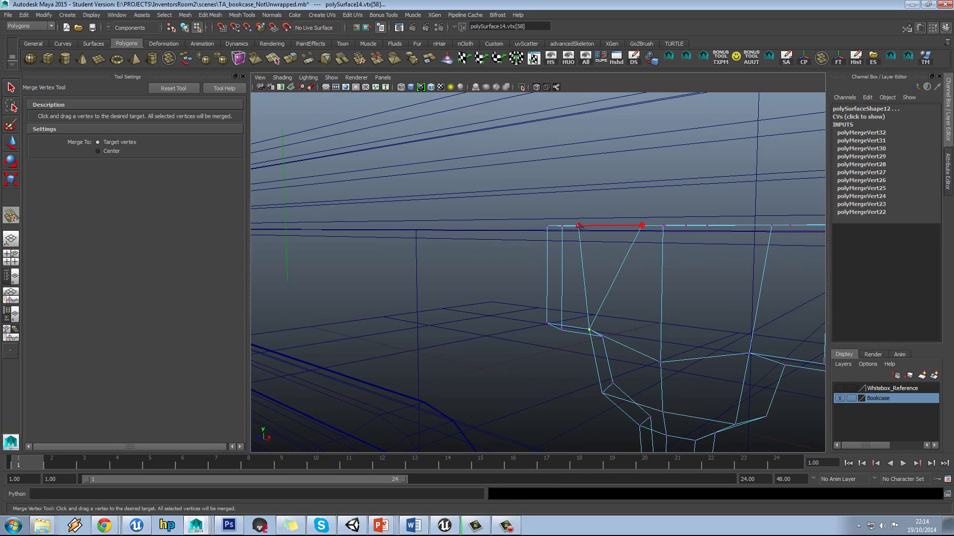
pyautogui.moveTo(579, 226); pyautogui.dragTo(579, 226)
pyautogui.keyDown('alt'); pyautogui.moveTo(621, 255); pyautogui.dragTo(623, 258); pyautogui.keyUp('alt')
pyautogui.press('5')
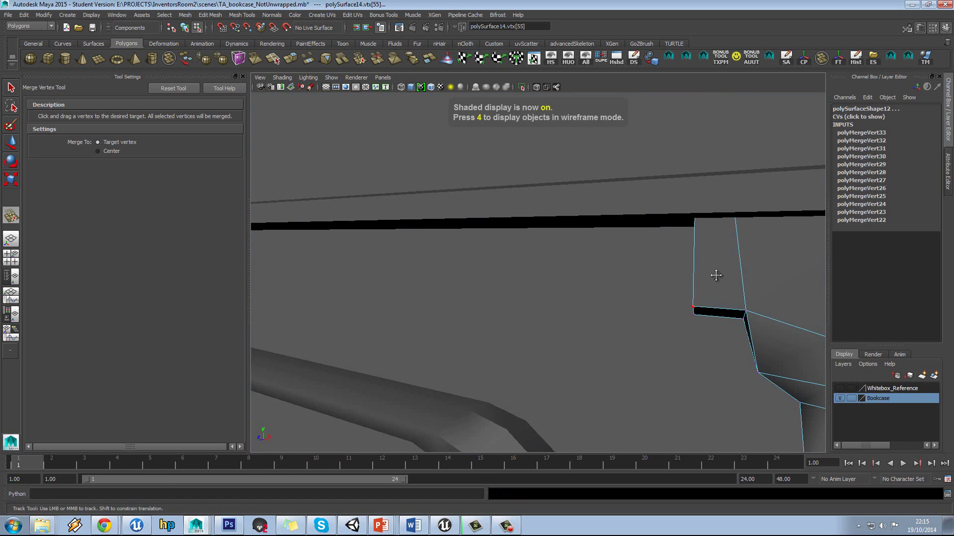
pyautogui.scroll(6, 623, 257)
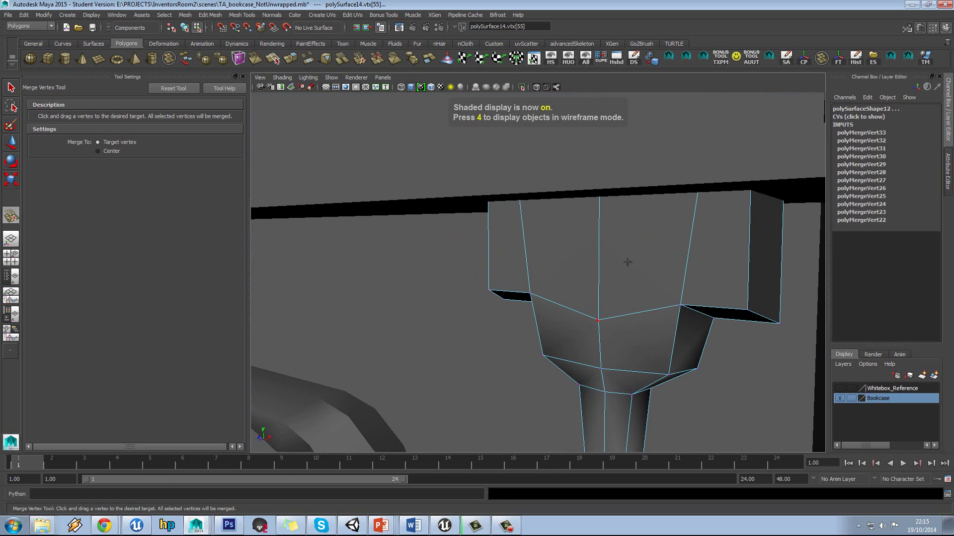
# Leave vertex merging and hide every object except the carved ornament.
pyautogui.press('w')
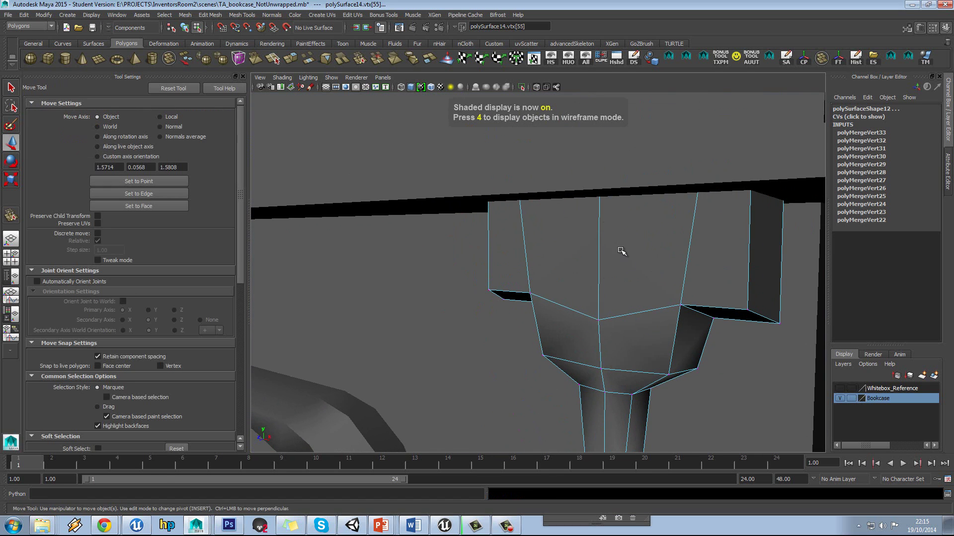
pyautogui.press('F8')
pyautogui.hotkey('alt', 'h')
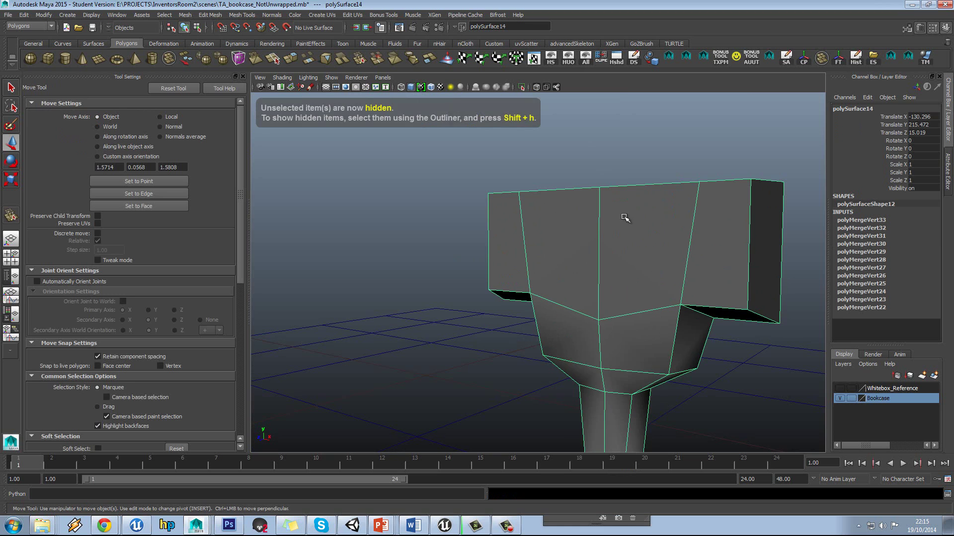
# Merge the two outer intermediate vertices on the upper block's top front edge into the block's top corners.
pyautogui.press('F9')
pyautogui.click(518, 192)
pyautogui.moveTo(518, 193)
pyautogui.keyDown('shift'); pyautogui.mouseDown(button='right')
pyautogui.moveTo(521, 165)
pyautogui.moveTo(520, 188)
pyautogui.mouseUp(button='right'); pyautogui.keyUp('shift')
pyautogui.moveTo(519, 192); pyautogui.dragTo(488, 194)
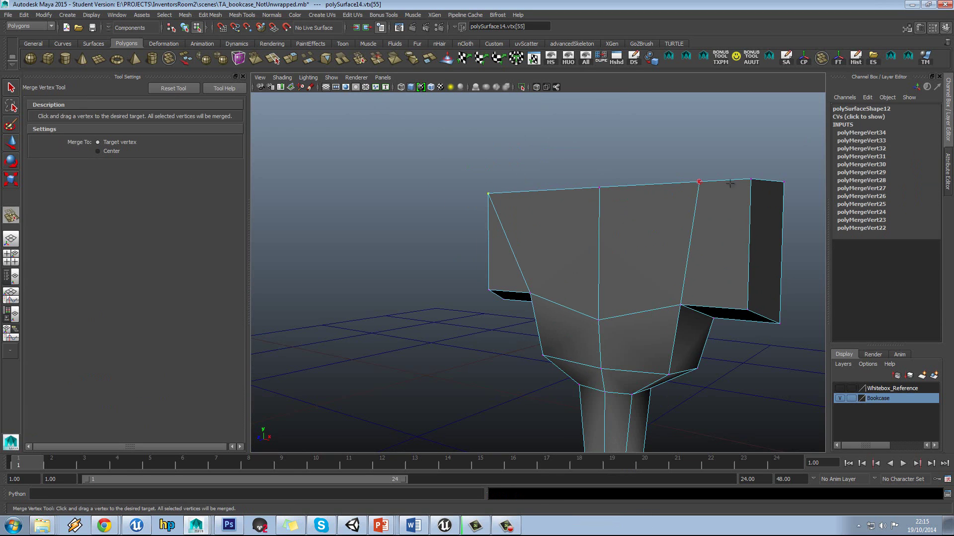
pyautogui.moveTo(730, 183); pyautogui.dragTo(750, 180)
# Merge the inner vertices at the base of the ornament's lower stem outward into the stem's corner vertices.
pyautogui.keyDown('alt'); pyautogui.moveTo(768, 358); pyautogui.dragTo(739, 214, button='middle'); pyautogui.keyUp('alt')
pyautogui.keyDown('alt'); pyautogui.moveTo(644, 206); pyautogui.dragTo(674, 203, button='middle'); pyautogui.keyUp('alt')
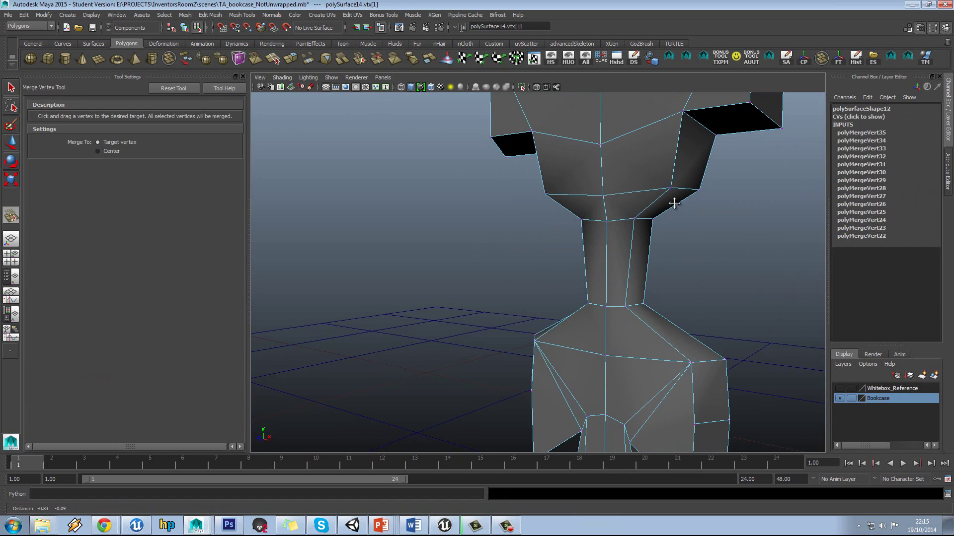
pyautogui.keyDown('alt'); pyautogui.moveTo(653, 283); pyautogui.dragTo(645, 217, button='middle'); pyautogui.keyUp('alt')
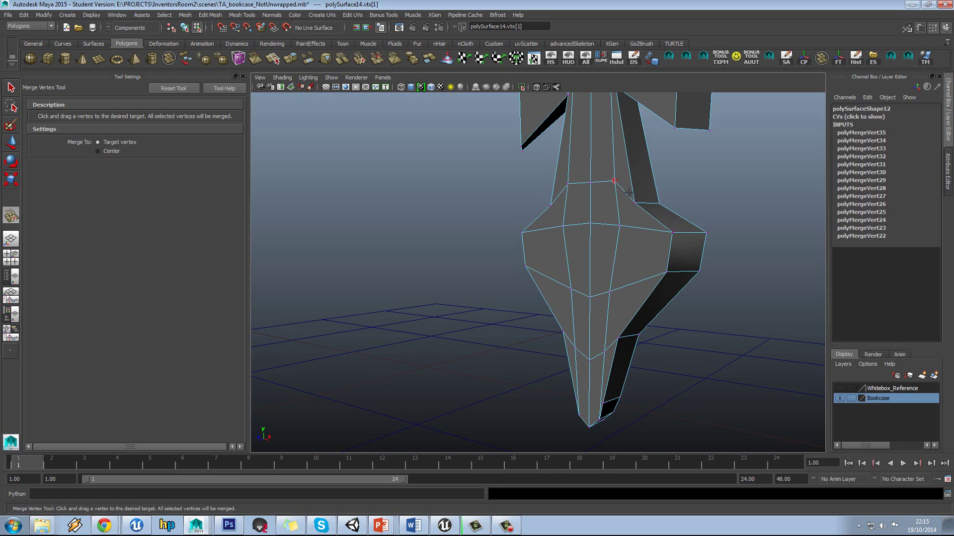
pyautogui.moveTo(627, 193); pyautogui.dragTo(573, 184)
pyautogui.hotkey('ctrl', 'z')
pyautogui.keyDown('alt'); pyautogui.moveTo(557, 194); pyautogui.dragTo(629, 217, button='middle'); pyautogui.keyUp('alt')
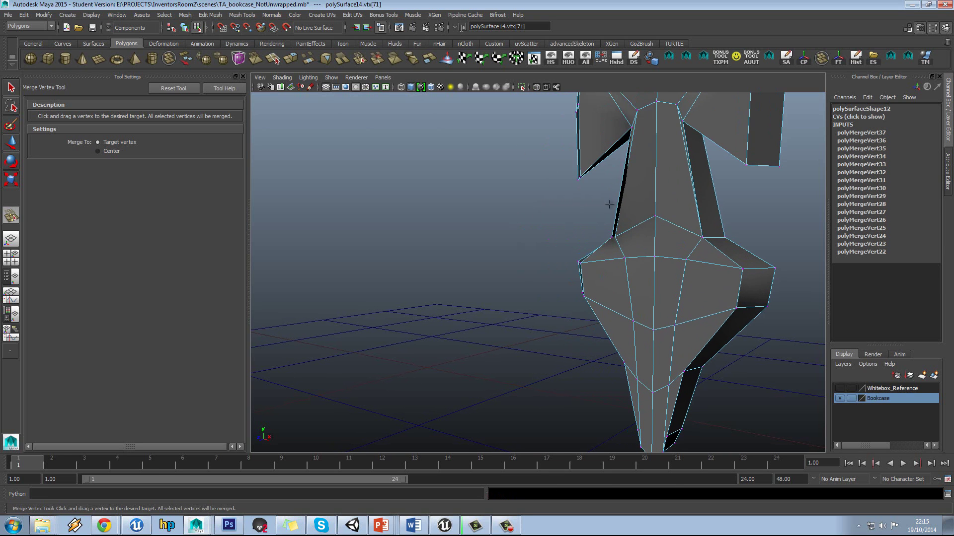
pyautogui.moveTo(611, 227); pyautogui.dragTo(611, 229)
pyautogui.keyDown('alt'); pyautogui.moveTo(645, 230); pyautogui.dragTo(662, 217, button='middle'); pyautogui.keyUp('alt')
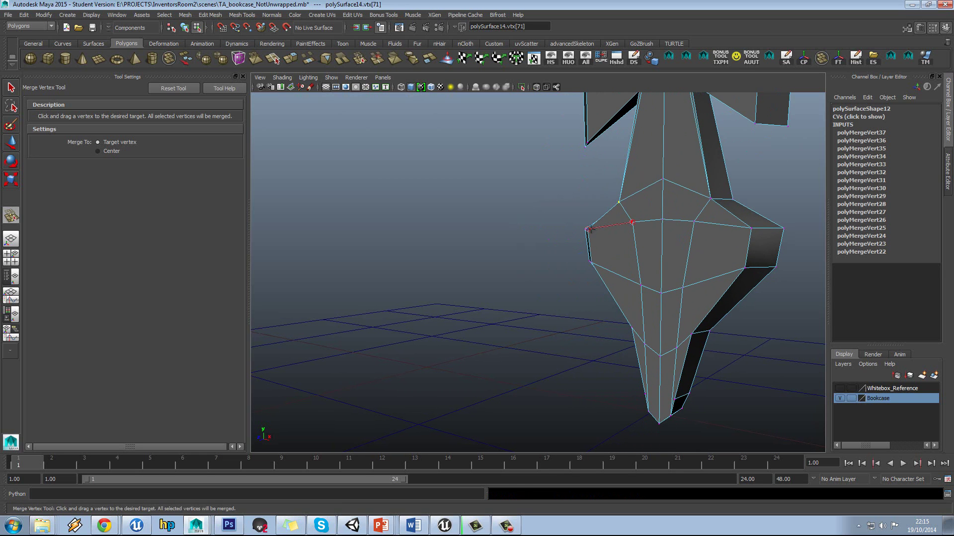
# Merge the four inner vertices on the lower bulb's front face outward into its upper and lower side corners.
pyautogui.moveTo(589, 229); pyautogui.dragTo(588, 229)
pyautogui.moveTo(601, 267); pyautogui.dragTo(591, 262)
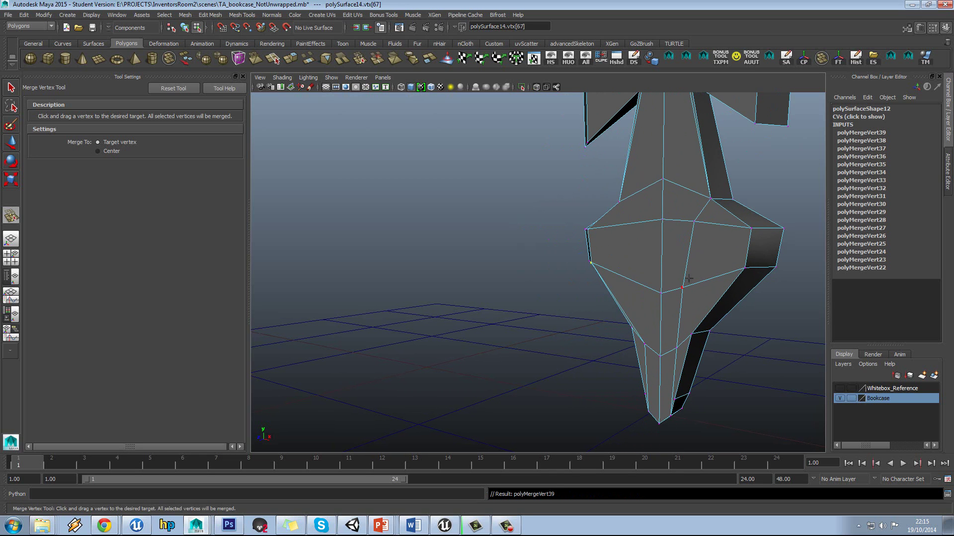
pyautogui.moveTo(708, 280); pyautogui.dragTo(743, 268)
pyautogui.moveTo(693, 222); pyautogui.dragTo(749, 228)
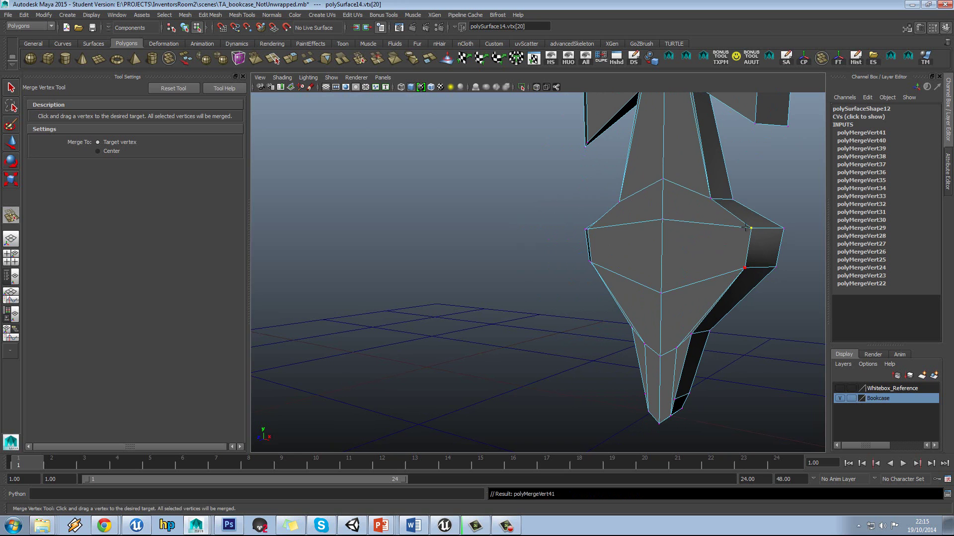
# Merge the inner vertices at the top of the ornament's pointed tip outward into the left and right corner vertices.
pyautogui.keyDown('alt'); pyautogui.moveTo(718, 308); pyautogui.dragTo(715, 231, button='middle'); pyautogui.keyUp('alt')
pyautogui.keyDown('alt'); pyautogui.moveTo(659, 257); pyautogui.dragTo(750, 243); pyautogui.keyUp('alt')
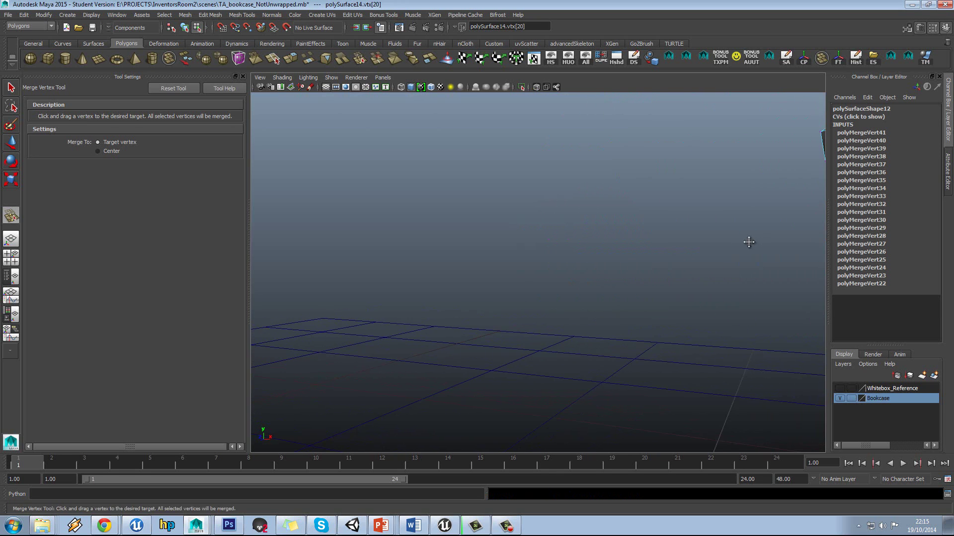
pyautogui.keyDown('alt'); pyautogui.moveTo(750, 243); pyautogui.dragTo(660, 247, button='middle'); pyautogui.keyUp('alt')
pyautogui.scroll(3, 660, 247)
pyautogui.moveTo(586, 184); pyautogui.dragTo(552, 148)
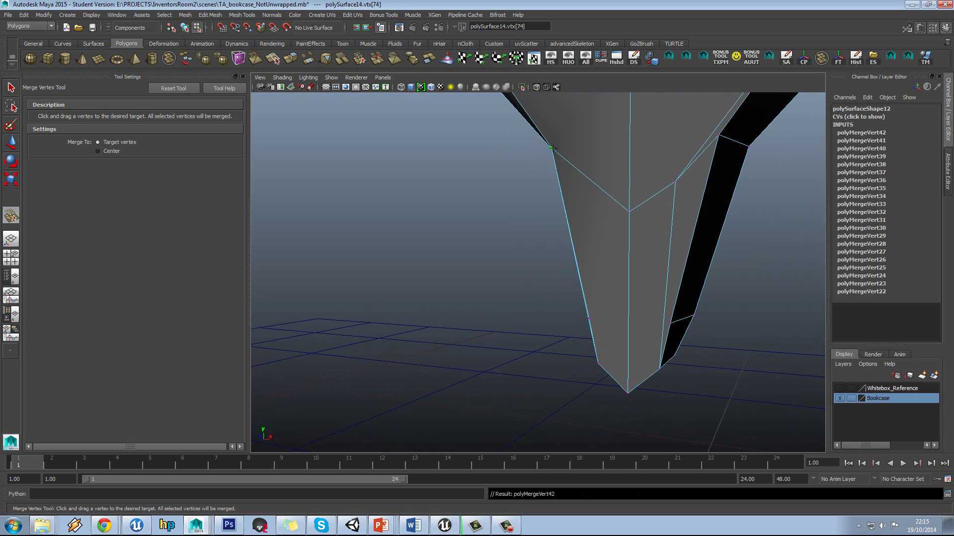
pyautogui.keyDown('alt'); pyautogui.moveTo(618, 181); pyautogui.dragTo(674, 270, button='middle'); pyautogui.keyUp('alt')
pyautogui.moveTo(713, 241); pyautogui.dragTo(575, 249)
pyautogui.scroll(-4, 713, 248)
pyautogui.keyDown('alt'); pyautogui.moveTo(574, 249); pyautogui.dragTo(677, 254, button='middle'); pyautogui.keyUp('alt')
pyautogui.scroll(3, 666, 253)
pyautogui.scroll(-1, 680, 253)
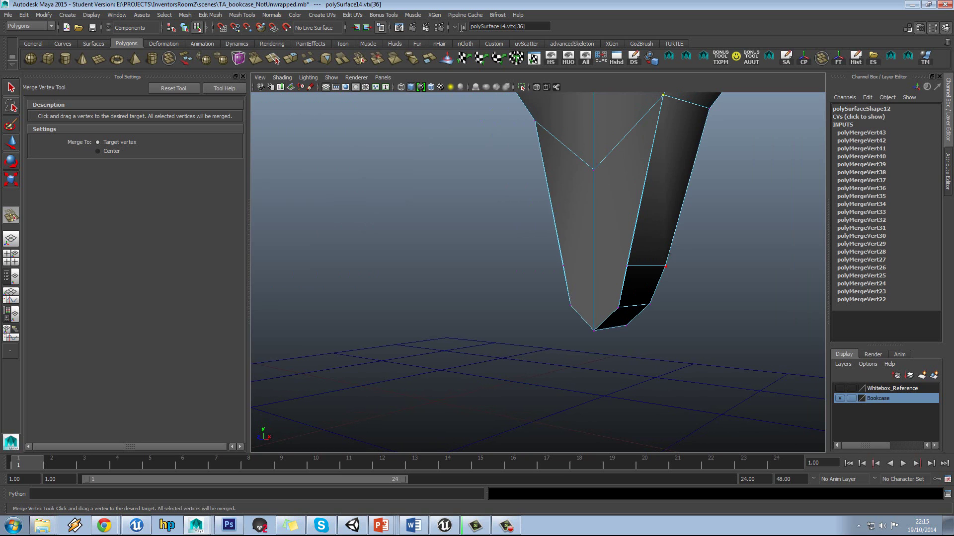
# Delete the short horizontal edges crossing both side faces of the pointed tip.
pyautogui.keyDown('alt'); pyautogui.moveTo(646, 272); pyautogui.dragTo(646, 286, button='middle'); pyautogui.keyUp('alt')
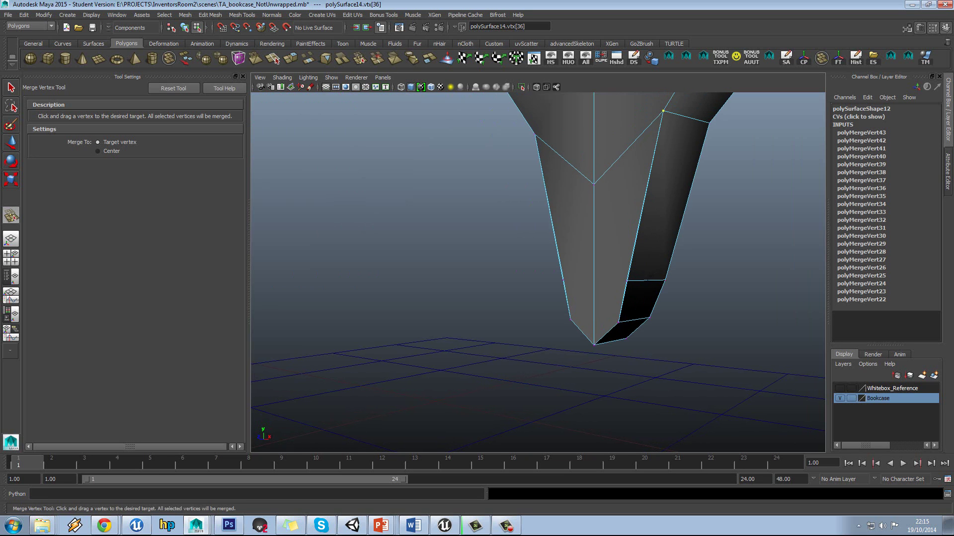
pyautogui.press('w')
pyautogui.moveTo(647, 281); pyautogui.dragTo(645, 267, button='right')
pyautogui.click(645, 282)
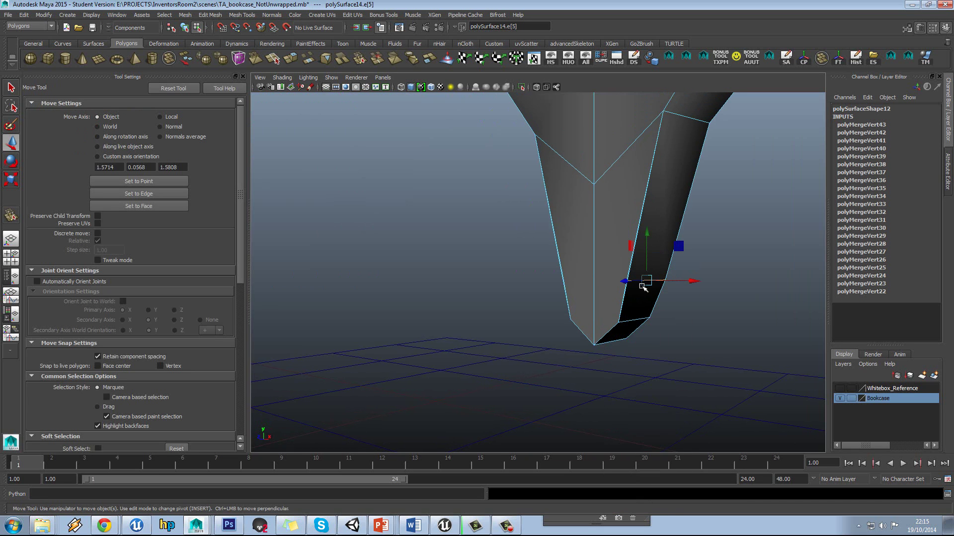
pyautogui.scroll(3, 640, 285)
pyautogui.press('f')
pyautogui.scroll(-3, 636, 287)
pyautogui.keyDown('alt'); pyautogui.moveTo(505, 309); pyautogui.dragTo(588, 313); pyautogui.keyUp('alt')
pyautogui.scroll(-2, 581, 310)
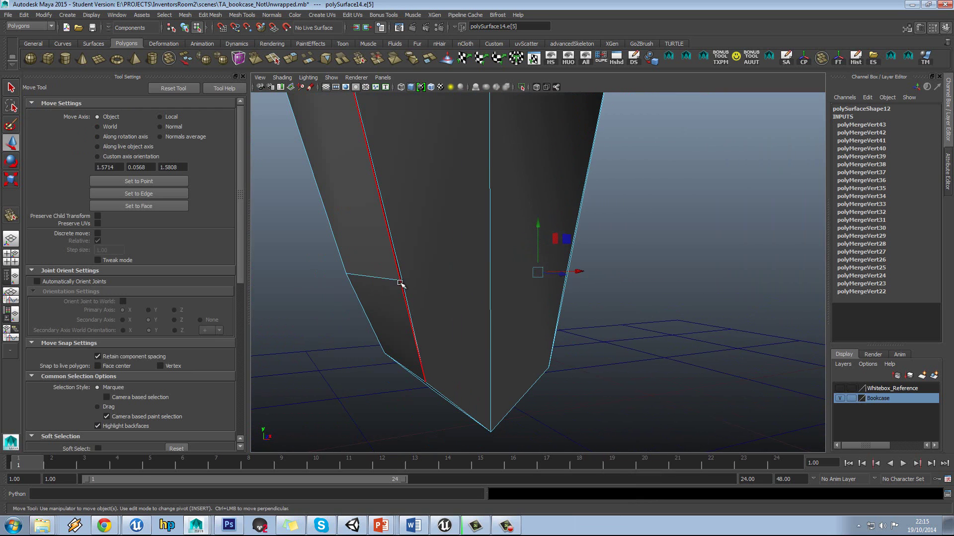
pyautogui.keyDown('shift'); pyautogui.click(383, 280); pyautogui.keyUp('shift')
pyautogui.keyDown('shift'); pyautogui.moveTo(383, 280); pyautogui.dragTo(344, 291, button='right'); pyautogui.keyUp('shift')
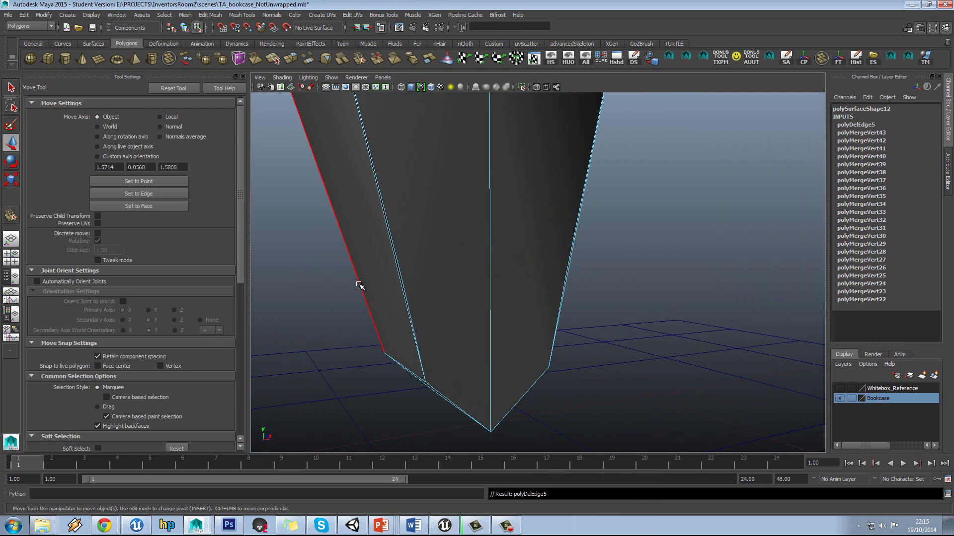
# Delete the leftover vertices on the tip's side edges where the crossing edges were removed.
pyautogui.keyDown('alt'); pyautogui.moveTo(410, 269); pyautogui.dragTo(449, 279); pyautogui.keyUp('alt')
pyautogui.moveTo(445, 274); pyautogui.dragTo(411, 273, button='right')
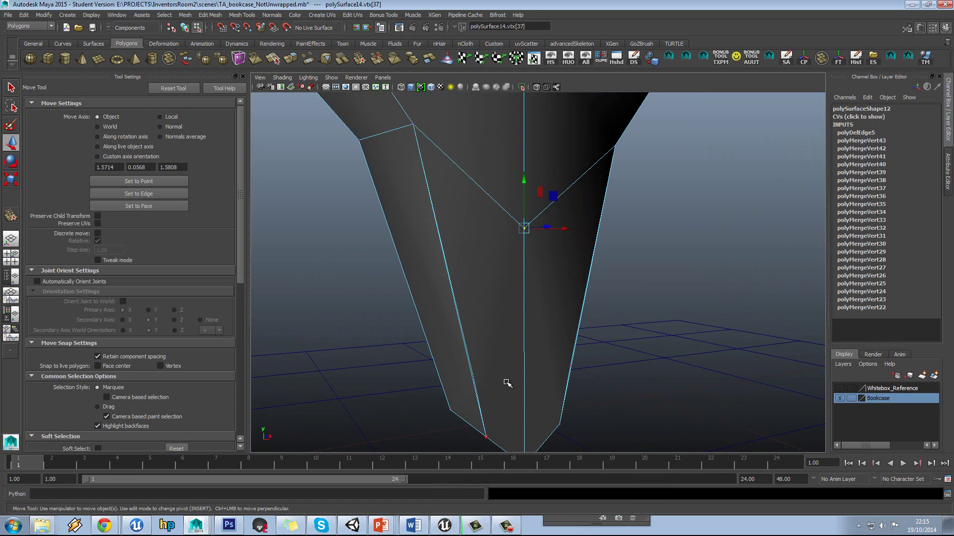
pyautogui.keyDown('alt'); pyautogui.moveTo(507, 383); pyautogui.dragTo(502, 337, button='middle'); pyautogui.keyUp('alt')
pyautogui.click(481, 386)
pyautogui.keyDown('alt'); pyautogui.moveTo(517, 337); pyautogui.dragTo(409, 310); pyautogui.keyUp('alt')
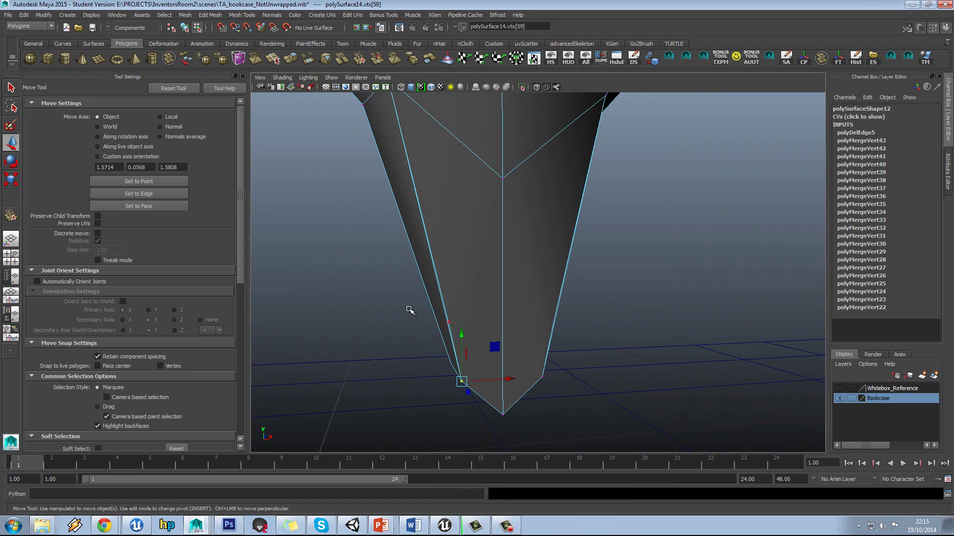
pyautogui.moveTo(583, 323); pyautogui.dragTo(584, 324)
pyautogui.keyDown('alt'); pyautogui.moveTo(584, 324); pyautogui.dragTo(529, 290); pyautogui.keyUp('alt')
pyautogui.keyDown('shift'); pyautogui.rightClick(451, 316); pyautogui.keyUp('shift')
pyautogui.click(416, 324)
# Merge the two inner vertices at the top of the lower stem down into the notch vertices beneath the ornament's side arms.
pyautogui.keyDown('alt'); pyautogui.moveTo(529, 291); pyautogui.dragTo(541, 240, button='right'); pyautogui.keyUp('alt')
pyautogui.keyDown('alt'); pyautogui.moveTo(541, 241); pyautogui.dragTo(558, 283, button='middle'); pyautogui.keyUp('alt')
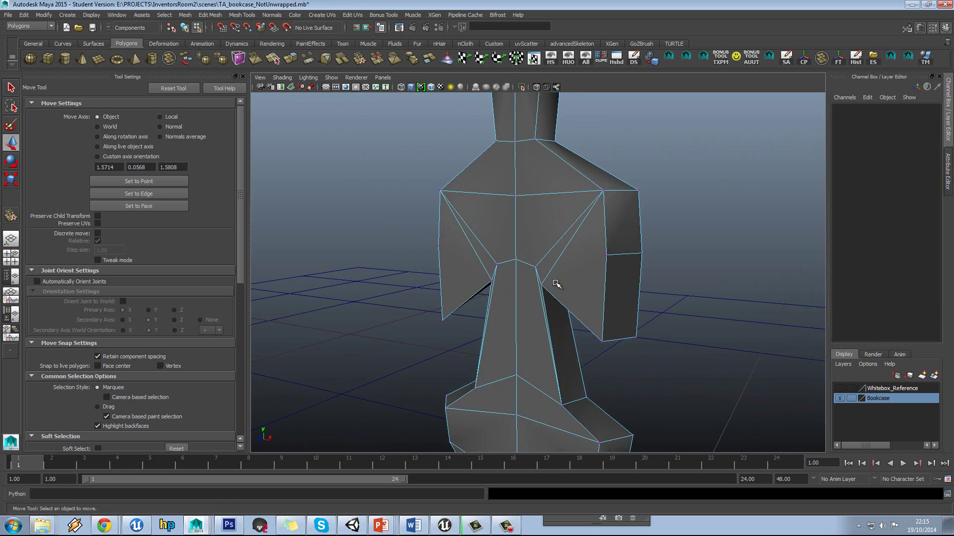
pyautogui.keyDown('alt'); pyautogui.moveTo(557, 283); pyautogui.dragTo(582, 280, button='right'); pyautogui.keyUp('alt')
pyautogui.scroll(2, 581, 280)
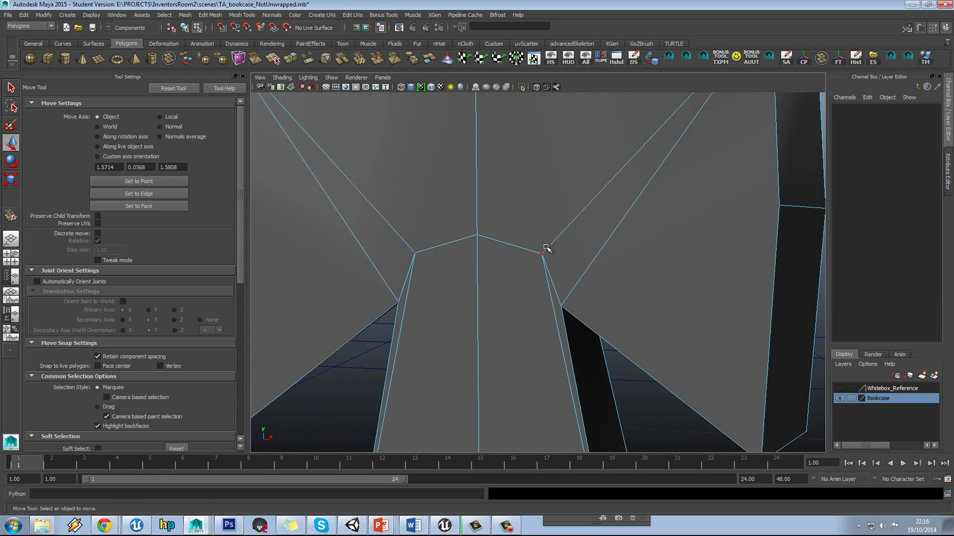
pyautogui.click(542, 254)
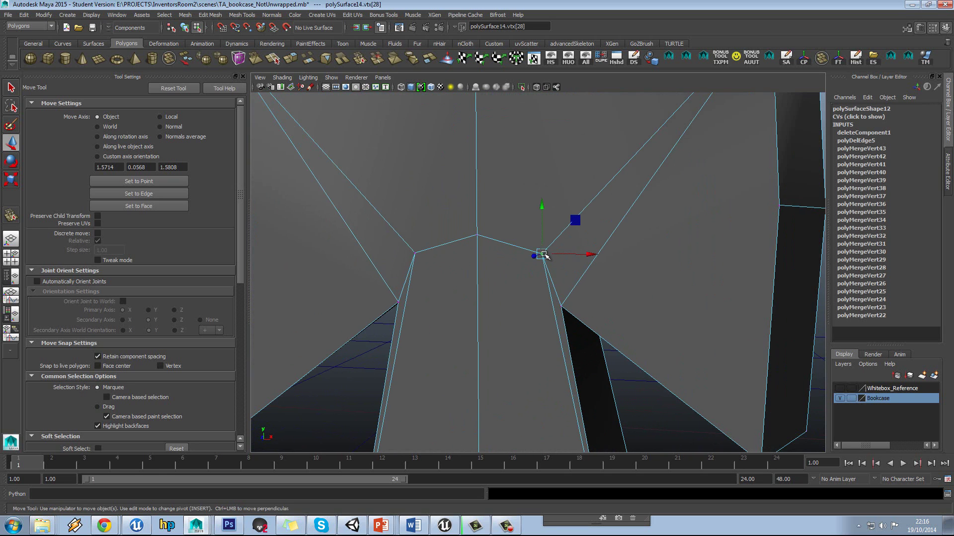
pyautogui.keyDown('shift'); pyautogui.moveTo(542, 254); pyautogui.dragTo(557, 211, button='right'); pyautogui.keyUp('shift')
pyautogui.moveTo(541, 253); pyautogui.dragTo(560, 305)
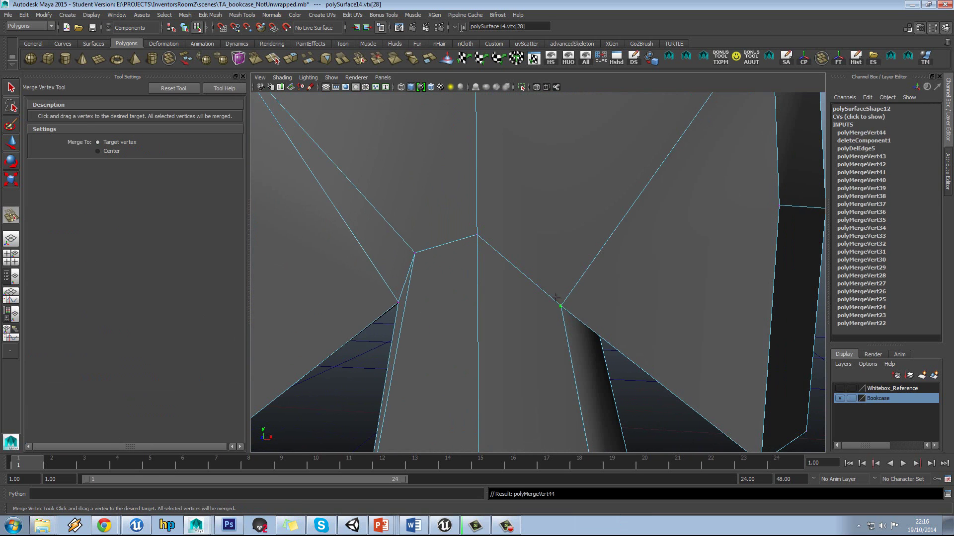
pyautogui.moveTo(416, 267); pyautogui.dragTo(407, 303)
pyautogui.scroll(-8, 515, 287)
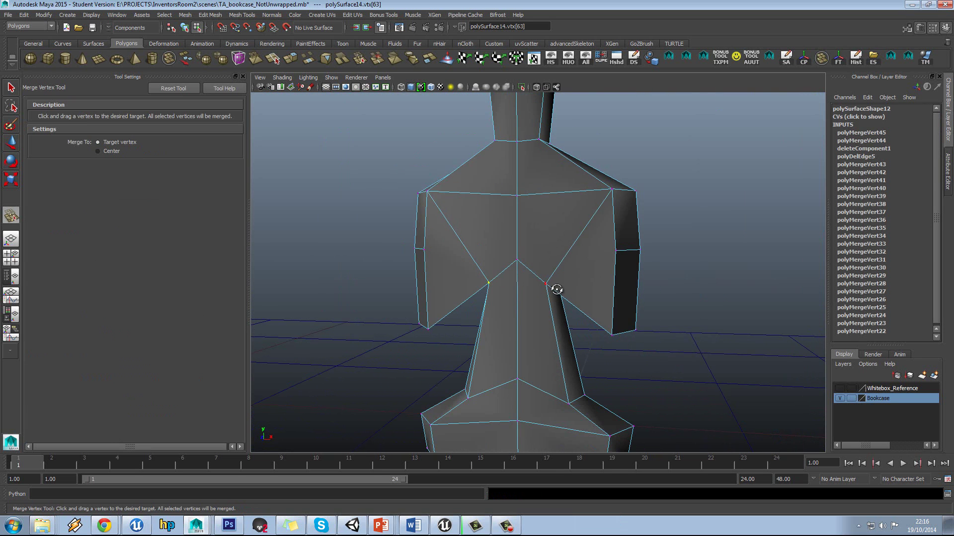
# Cut new edges across the front of both side arms, joining each outer mid-height vertex to the nearby notch vertex.
pyautogui.moveTo(551, 288)
pyautogui.keyDown('alt'); pyautogui.mouseDown()
pyautogui.moveTo(601, 281)
pyautogui.moveTo(551, 276)
pyautogui.moveTo(562, 279)
pyautogui.mouseUp(); pyautogui.keyUp('alt')
pyautogui.keyDown('alt'); pyautogui.moveTo(526, 224); pyautogui.dragTo(572, 223, button='middle'); pyautogui.keyUp('alt')
pyautogui.scroll(5, 569, 273)
pyautogui.press('w')
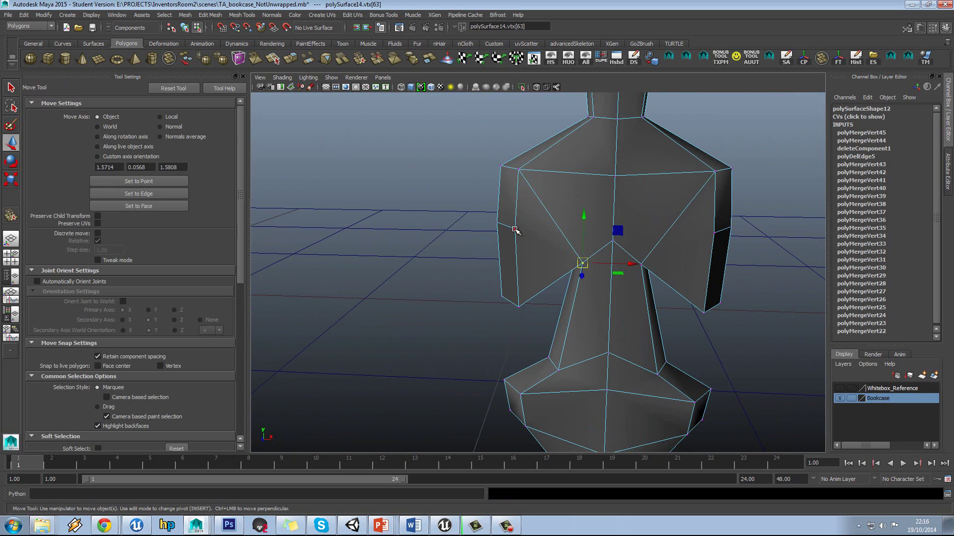
pyautogui.keyDown('shift'); pyautogui.rightClick(515, 230); pyautogui.keyUp('shift')
pyautogui.click(476, 231)
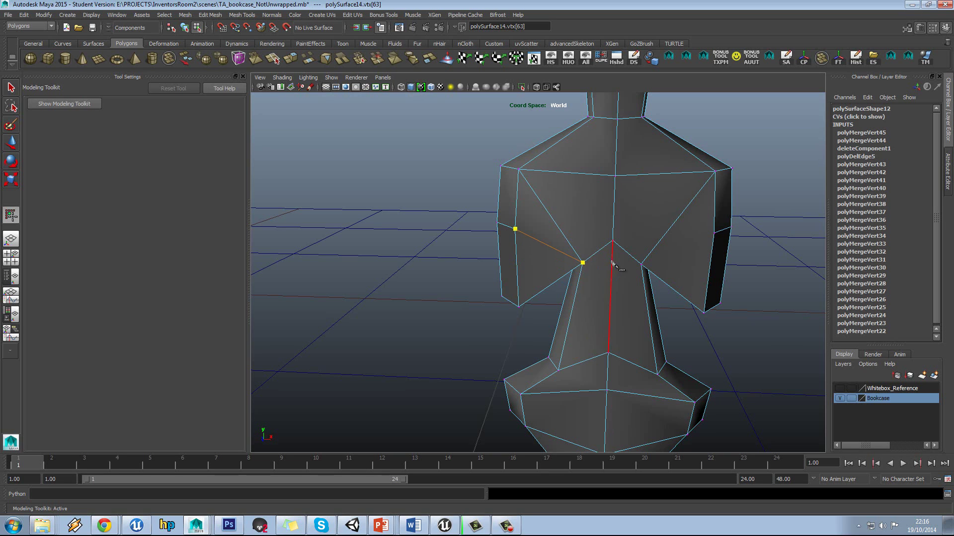
pyautogui.press('Return')
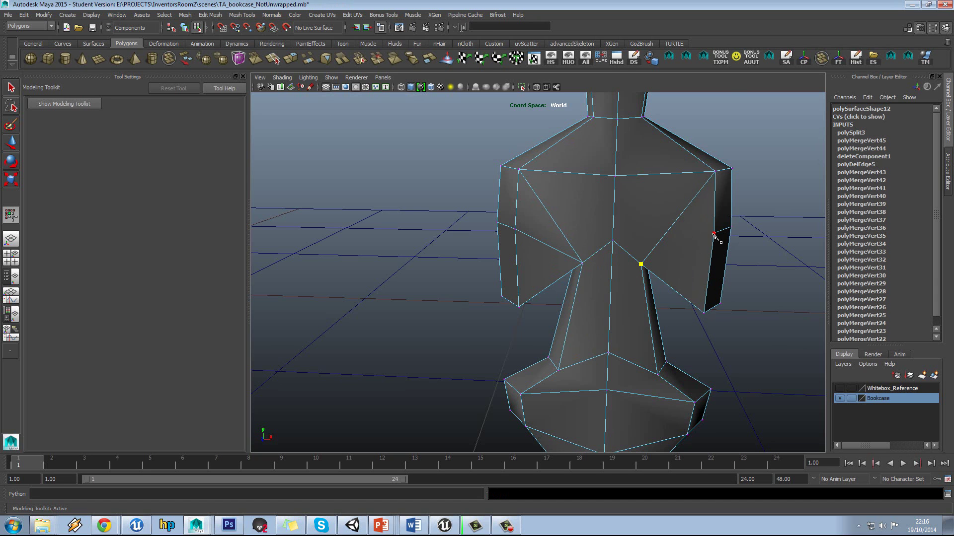
# Merge the central vertex at the base of the lower stem down into the bulb's upper central vertex.
pyautogui.keyDown('alt'); pyautogui.moveTo(703, 238); pyautogui.dragTo(677, 261, button='right'); pyautogui.keyUp('alt')
pyautogui.keyDown('alt'); pyautogui.moveTo(677, 261); pyautogui.dragTo(631, 257); pyautogui.keyUp('alt')
pyautogui.keyDown('alt'); pyautogui.moveTo(580, 222); pyautogui.dragTo(591, 281, button='middle'); pyautogui.keyUp('alt')
pyautogui.keyDown('alt'); pyautogui.moveTo(591, 281); pyautogui.dragTo(582, 274, button='right'); pyautogui.keyUp('alt')
pyautogui.click(577, 260)
pyautogui.moveTo(577, 261)
pyautogui.keyDown('alt'); pyautogui.mouseDown()
pyautogui.moveTo(692, 266)
pyautogui.moveTo(582, 260)
pyautogui.mouseUp(); pyautogui.keyUp('alt')
pyautogui.keyDown('shift'); pyautogui.moveTo(582, 261); pyautogui.dragTo(584, 226, button='right'); pyautogui.keyUp('shift')
pyautogui.moveTo(578, 290); pyautogui.dragTo(578, 291)
# Undo the merge of the bulb's two central vertices and merge the tip's top central vertex into the bulb's lower central vertex.
pyautogui.keyDown('alt'); pyautogui.moveTo(578, 292); pyautogui.dragTo(605, 241, button='middle'); pyautogui.keyUp('alt')
pyautogui.moveTo(581, 231); pyautogui.dragTo(579, 227)
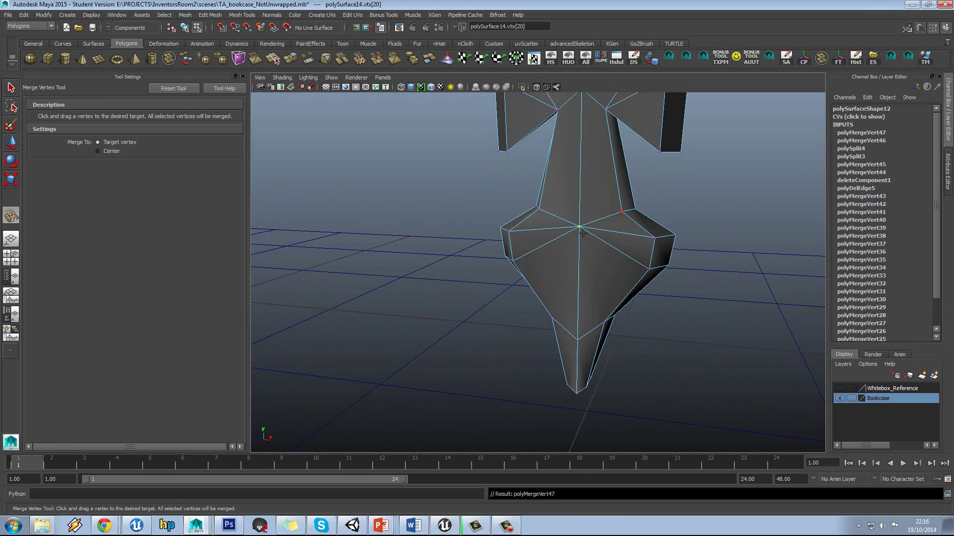
pyautogui.hotkey('ctrl', 'z')
pyautogui.moveTo(578, 287); pyautogui.dragTo(653, 292)
pyautogui.keyDown('alt'); pyautogui.moveTo(653, 292); pyautogui.dragTo(605, 263, button='right'); pyautogui.keyUp('alt')
pyautogui.keyDown('alt'); pyautogui.moveTo(604, 264); pyautogui.dragTo(573, 266); pyautogui.keyUp('alt')
pyautogui.keyDown('alt'); pyautogui.moveTo(574, 208); pyautogui.dragTo(573, 275, button='middle'); pyautogui.keyUp('alt')
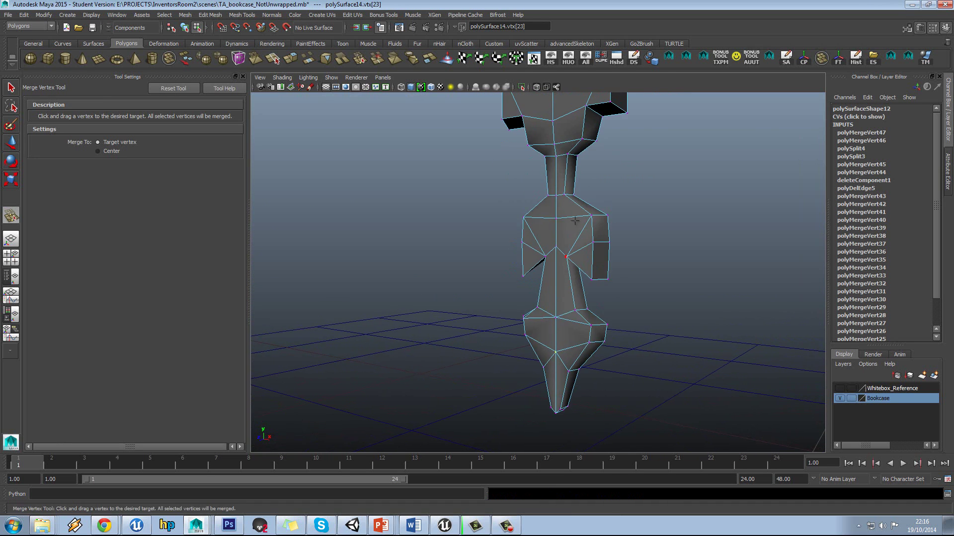
# Try to merge the central vertex just above the ornament's upper stem with a neighbouring vertex.
pyautogui.keyDown('alt'); pyautogui.moveTo(575, 219); pyautogui.dragTo(571, 239); pyautogui.keyUp('alt')
pyautogui.keyDown('alt'); pyautogui.moveTo(522, 213); pyautogui.dragTo(566, 212, button='right'); pyautogui.keyUp('alt')
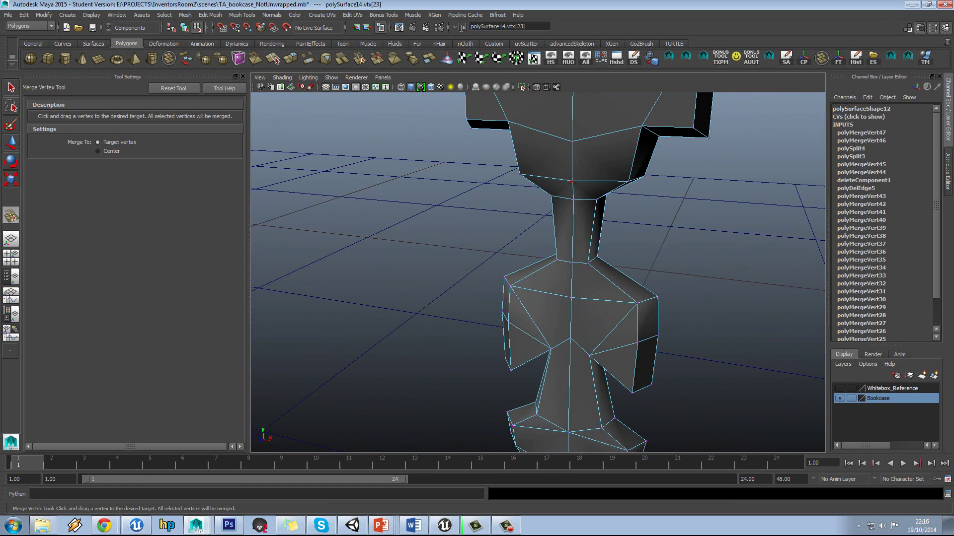
pyautogui.moveTo(571, 181); pyautogui.dragTo(598, 165)
pyautogui.hotkey('ctrl', 'z')
# Return the ornament to object mode and show all the hidden bookcase parts around it.
pyautogui.keyDown('alt'); pyautogui.moveTo(599, 165); pyautogui.dragTo(671, 156, button='right'); pyautogui.keyUp('alt')
pyautogui.keyDown('alt'); pyautogui.moveTo(671, 156); pyautogui.dragTo(432, 196); pyautogui.keyUp('alt')
pyautogui.press('w')
pyautogui.moveTo(545, 169); pyautogui.dragTo(568, 220, button='right')
pyautogui.click(562, 160)
pyautogui.click(586, 60)
pyautogui.keyDown('alt'); pyautogui.moveTo(476, 248); pyautogui.dragTo(592, 175, button='middle'); pyautogui.keyUp('alt')
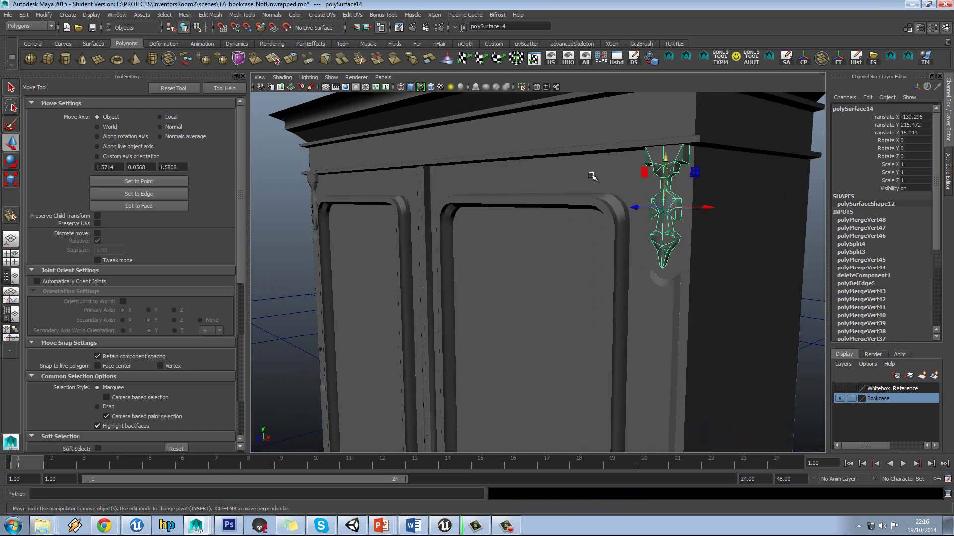
# Examine the shading of the simplified ornament in place on the bookcase column from several angles.
pyautogui.keyDown('alt'); pyautogui.moveTo(586, 207); pyautogui.dragTo(544, 218); pyautogui.keyUp('alt')
pyautogui.click(680, 252)
pyautogui.scroll(5, 680, 252)
pyautogui.keyDown('alt'); pyautogui.moveTo(695, 238); pyautogui.dragTo(587, 245, button='middle'); pyautogui.keyUp('alt')
pyautogui.scroll(5, 587, 246)
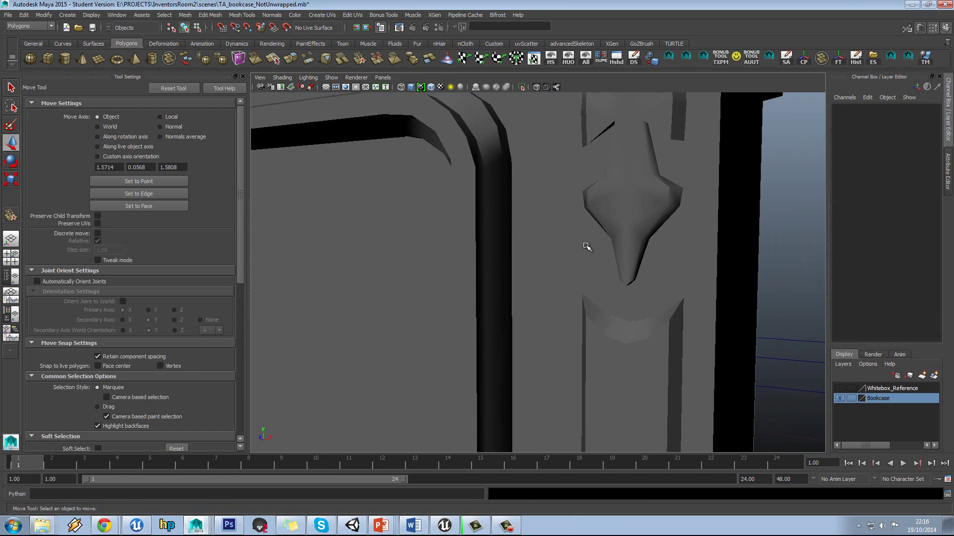
pyautogui.click(671, 204)
pyautogui.scroll(-3, 672, 205)
pyautogui.keyDown('alt'); pyautogui.moveTo(671, 205); pyautogui.dragTo(621, 215); pyautogui.keyUp('alt')
pyautogui.click(622, 215)
pyautogui.scroll(-3, 622, 215)
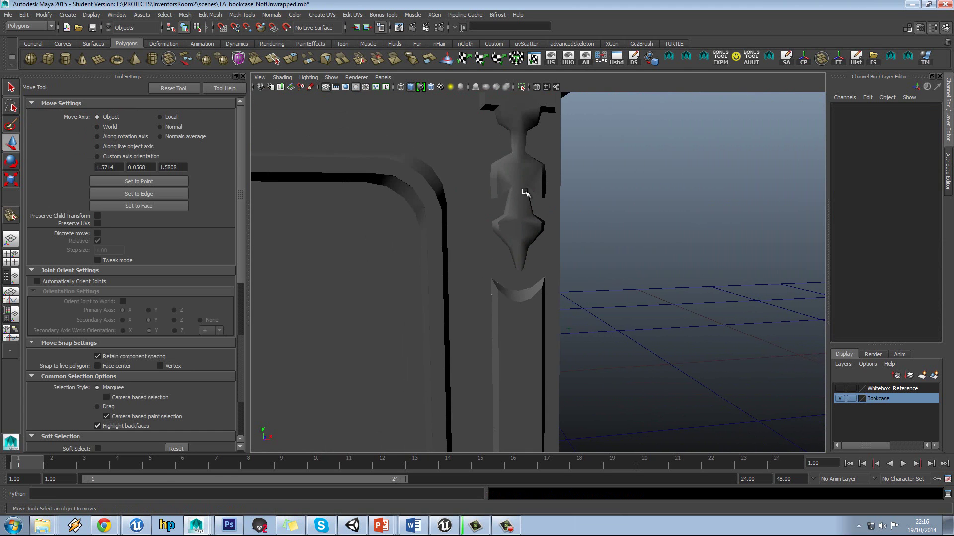
# Apply Set Normal Angle to the simplified column ornament and deselect it.
pyautogui.click(526, 192)
pyautogui.keyDown('alt'); pyautogui.moveTo(526, 191); pyautogui.dragTo(531, 231, button='middle'); pyautogui.keyUp('alt')
pyautogui.click(276, 14)
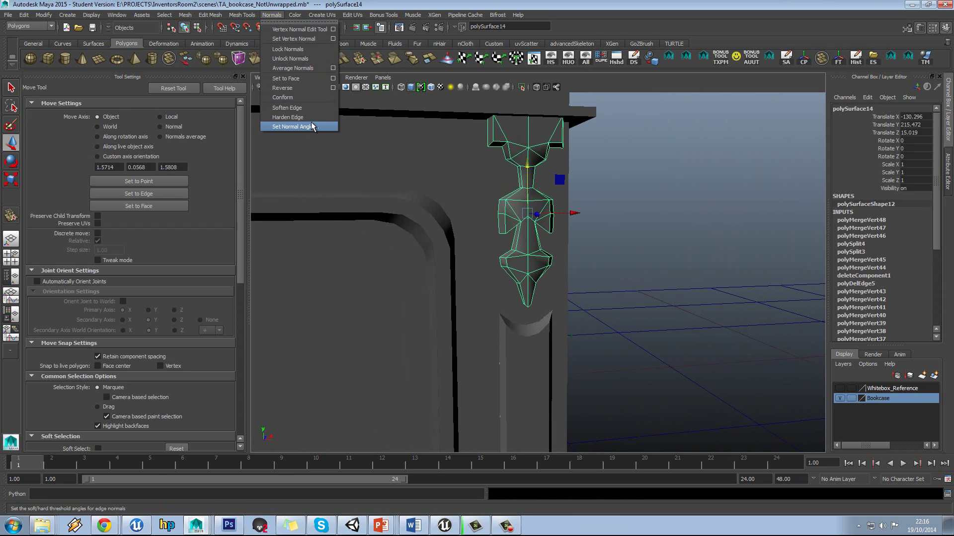
pyautogui.click(298, 127)
pyautogui.click(252, 318)
pyautogui.click(311, 320)
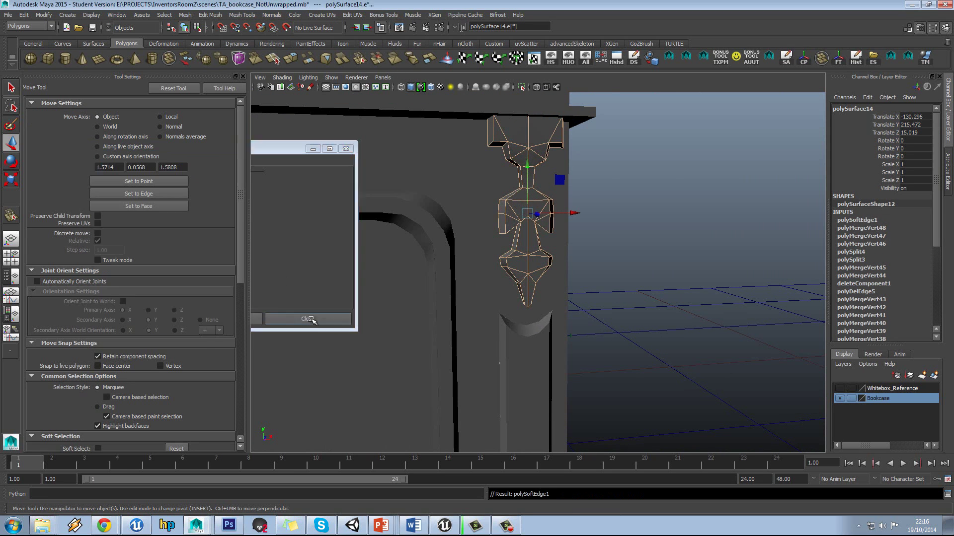
pyautogui.click(609, 249)
# Examine the upper doors, lower moulding and fluted side column with its round cylinder detail for remaining topology problems.
pyautogui.scroll(-5, 608, 249)
pyautogui.keyDown('alt'); pyautogui.moveTo(581, 213); pyautogui.dragTo(695, 211, button='middle'); pyautogui.keyUp('alt')
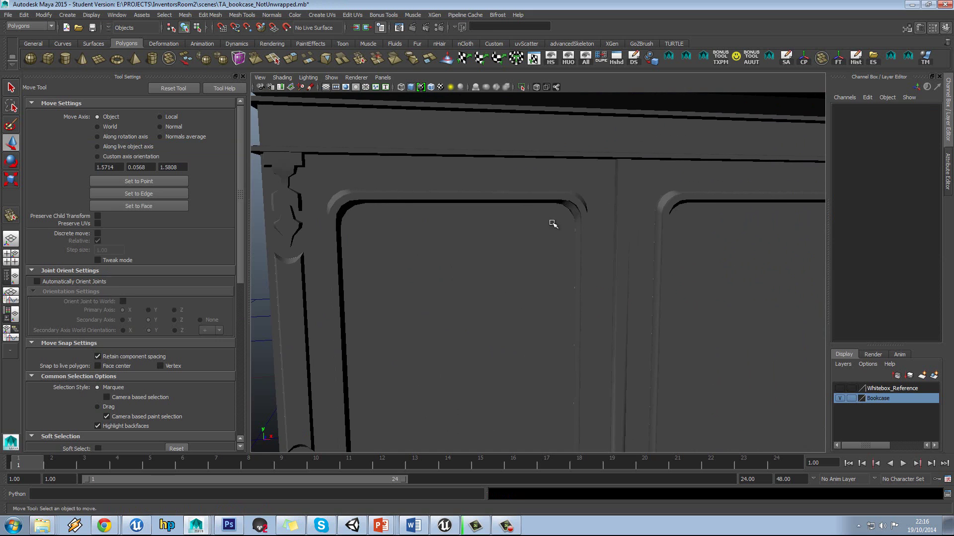
pyautogui.keyDown('alt'); pyautogui.moveTo(566, 234); pyautogui.dragTo(558, 147, button='middle'); pyautogui.keyUp('alt')
pyautogui.scroll(-5, 559, 159)
pyautogui.keyDown('alt'); pyautogui.moveTo(564, 310); pyautogui.dragTo(465, 263); pyautogui.keyUp('alt')
pyautogui.keyDown('alt'); pyautogui.moveTo(464, 263); pyautogui.dragTo(454, 190, button='middle'); pyautogui.keyUp('alt')
pyautogui.scroll(4, 451, 208)
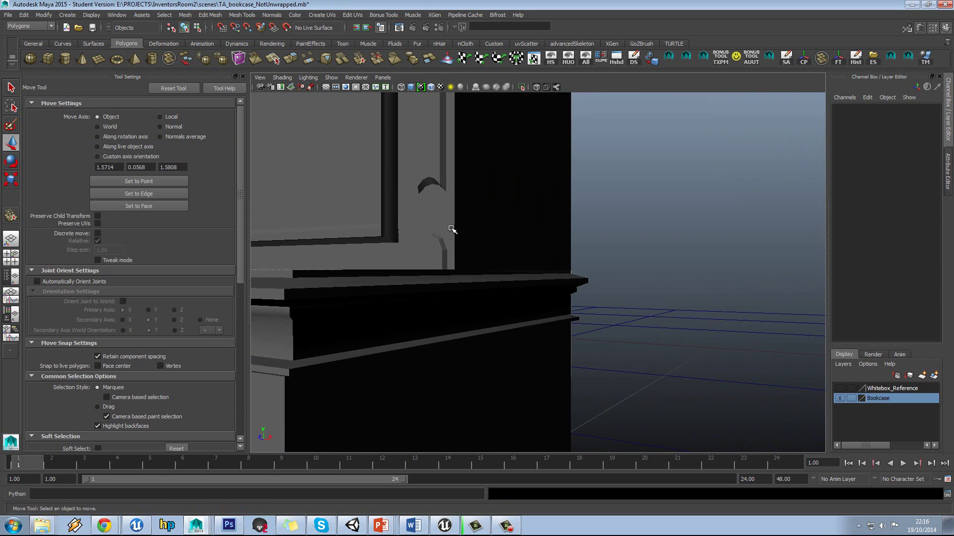
pyautogui.click(440, 254)
pyautogui.keyDown('alt'); pyautogui.moveTo(487, 239); pyautogui.dragTo(511, 245); pyautogui.keyUp('alt')
pyautogui.keyDown('alt'); pyautogui.moveTo(535, 193); pyautogui.dragTo(566, 253, button='middle'); pyautogui.keyUp('alt')
pyautogui.click(643, 225)
pyautogui.click(530, 142)
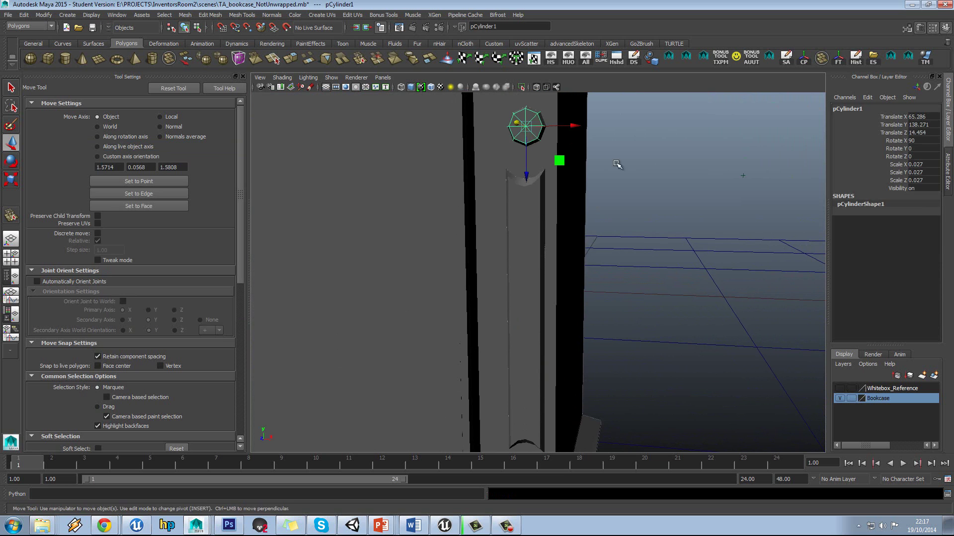
pyautogui.click(697, 186)
# Review the overall bookcase and check the wireframe of the lower cabinet body below the glass doors.
pyautogui.scroll(-5, 598, 176)
pyautogui.keyDown('alt'); pyautogui.moveTo(602, 190); pyautogui.dragTo(571, 192); pyautogui.keyUp('alt')
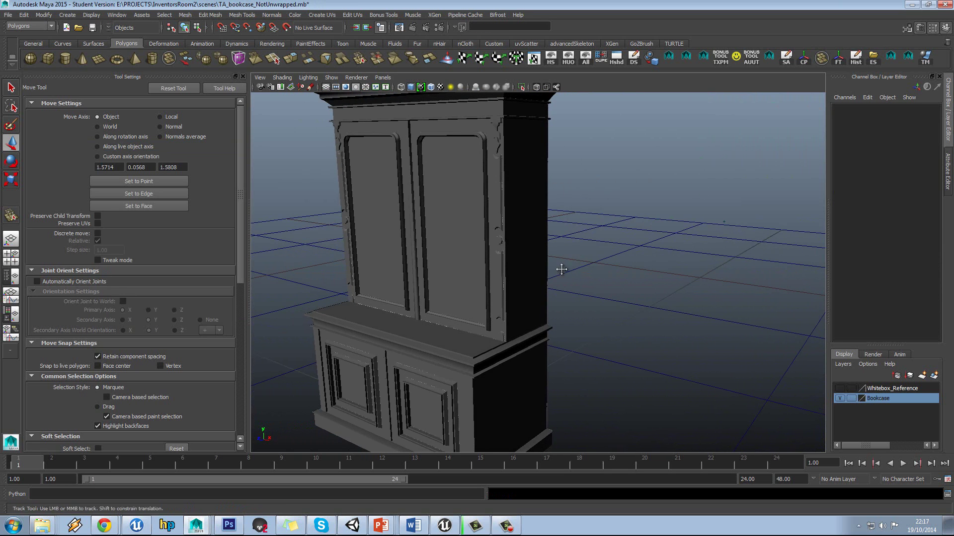
pyautogui.keyDown('alt'); pyautogui.moveTo(561, 269); pyautogui.dragTo(583, 211, button='middle'); pyautogui.keyUp('alt')
pyautogui.click(540, 282)
pyautogui.keyDown('alt'); pyautogui.moveTo(576, 285); pyautogui.dragTo(620, 259); pyautogui.keyUp('alt')
pyautogui.scroll(3, 536, 224)
pyautogui.keyDown('alt'); pyautogui.moveTo(537, 224); pyautogui.dragTo(558, 338, button='middle'); pyautogui.keyUp('alt')
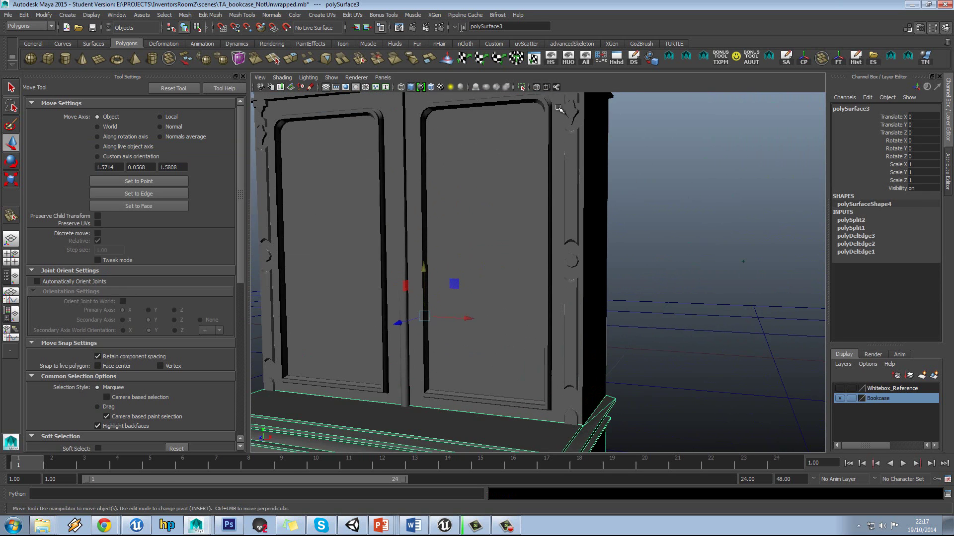
# Isolate the rounded frame moulding of the right upper door for inspection, and show all the bookcase parts again.
pyautogui.click(549, 103)
pyautogui.scroll(2, 558, 105)
pyautogui.keyDown('alt'); pyautogui.moveTo(557, 105); pyautogui.dragTo(546, 219, button='middle'); pyautogui.keyUp('alt')
pyautogui.moveTo(547, 219)
pyautogui.keyDown('alt'); pyautogui.mouseDown()
pyautogui.moveTo(582, 218)
pyautogui.moveTo(552, 212)
pyautogui.mouseUp(); pyautogui.keyUp('alt')
pyautogui.keyDown('alt'); pyautogui.moveTo(553, 273); pyautogui.dragTo(575, 171); pyautogui.keyUp('alt')
pyautogui.click(570, 62)
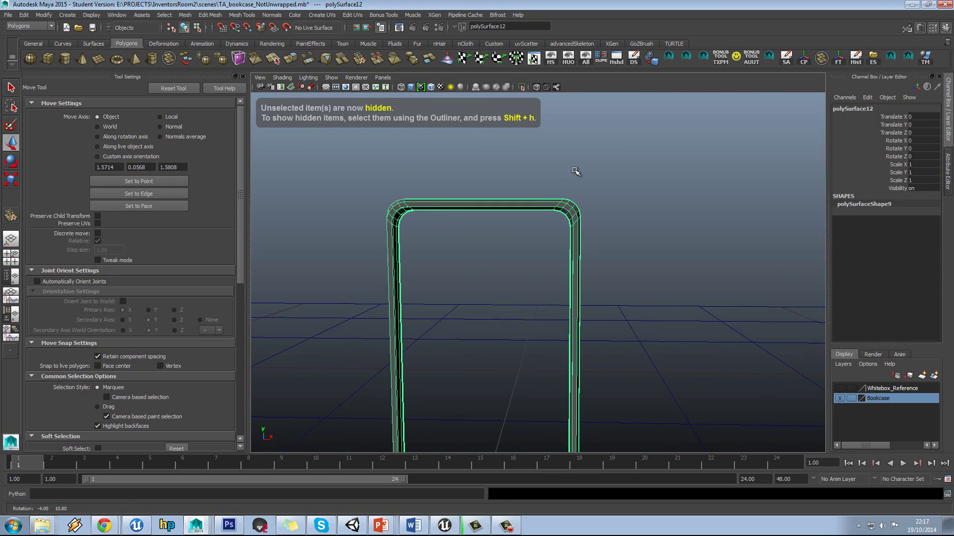
pyautogui.click(586, 63)
pyautogui.scroll(-5, 589, 166)
# Examine the complete bookcase from several angles, checking the selection of the door pane and the whole model.
pyautogui.click(610, 252)
pyautogui.keyDown('alt'); pyautogui.moveTo(630, 233); pyautogui.dragTo(513, 174); pyautogui.keyUp('alt')
pyautogui.scroll(-3, 528, 263)
pyautogui.scroll(5, 571, 233)
pyautogui.click(570, 210)
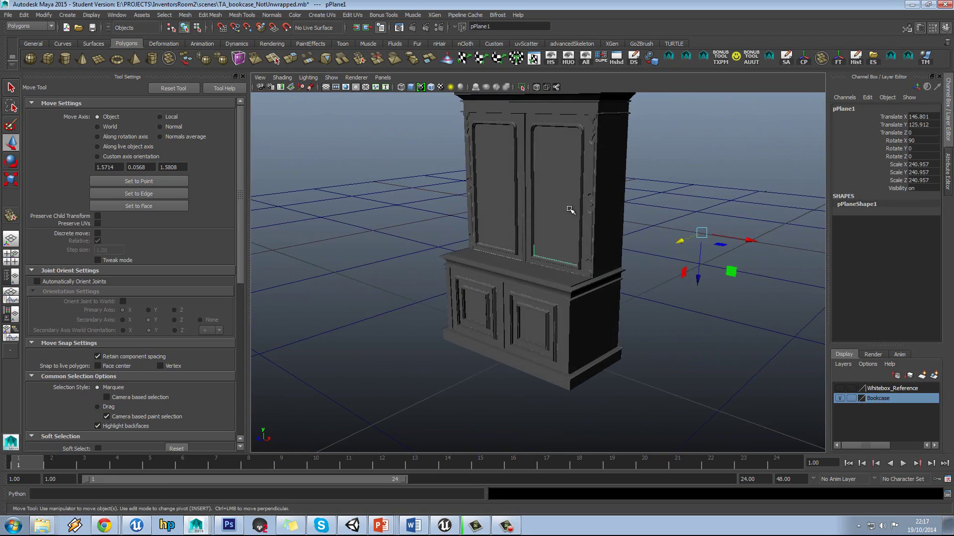
pyautogui.keyDown('alt'); pyautogui.moveTo(571, 209); pyautogui.dragTo(549, 227, button='middle'); pyautogui.keyUp('alt')
pyautogui.scroll(-2, 587, 185)
pyautogui.moveTo(622, 137); pyautogui.dragTo(411, 378)
pyautogui.keyDown('alt'); pyautogui.moveTo(571, 214); pyautogui.dragTo(541, 228, button='middle'); pyautogui.keyUp('alt')
pyautogui.keyDown('alt'); pyautogui.moveTo(542, 227); pyautogui.dragTo(587, 228); pyautogui.keyUp('alt')
# Hide the flat pane plane in the upper doors to expose the bookcase's interior shelves.
pyautogui.click(587, 228)
pyautogui.click(450, 203)
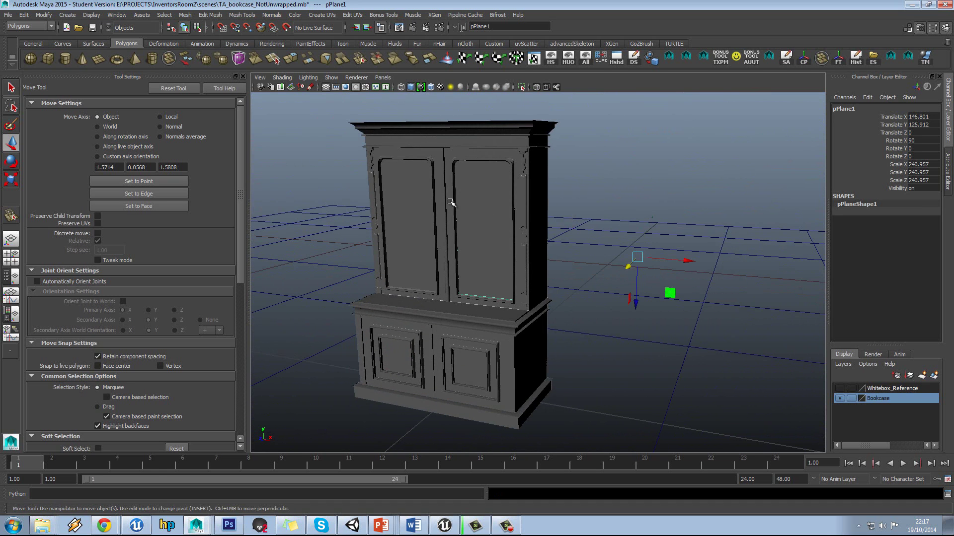
pyautogui.click(551, 57)
pyautogui.keyDown('alt'); pyautogui.moveTo(502, 218); pyautogui.dragTo(582, 226); pyautogui.keyUp('alt')
pyautogui.click(486, 220)
pyautogui.click(581, 226)
pyautogui.keyDown('alt'); pyautogui.moveTo(464, 209); pyautogui.dragTo(490, 228); pyautogui.keyUp('alt')
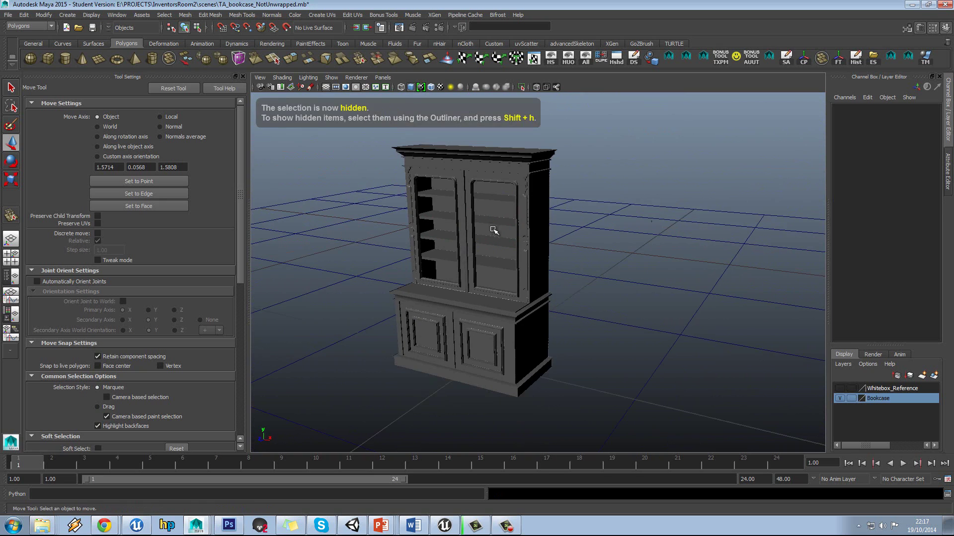